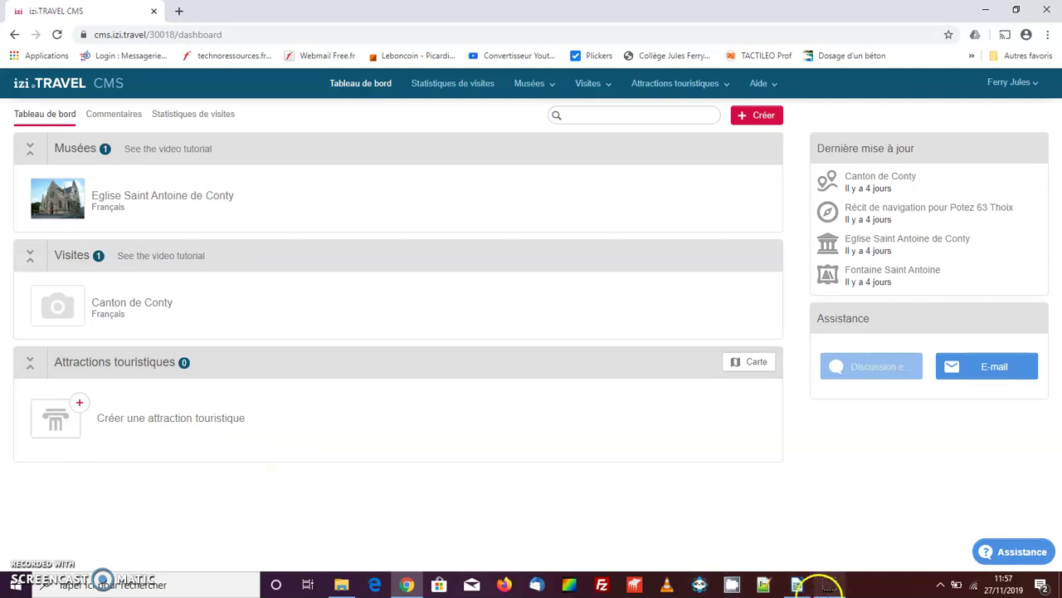
Step: Review the Potez 63 Thoix text in LibreOffice Writer and the folder holding the monument's photos
left_click(797, 584)
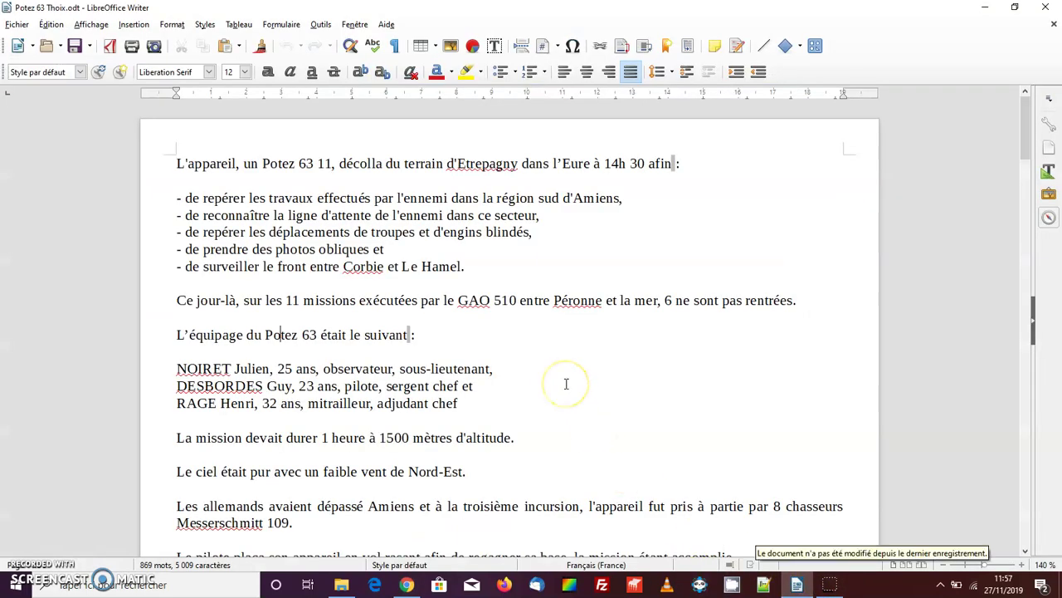
scroll(566, 383, "down", 5)
scroll(566, 383, "up", 4)
scroll(566, 383, "up", 1)
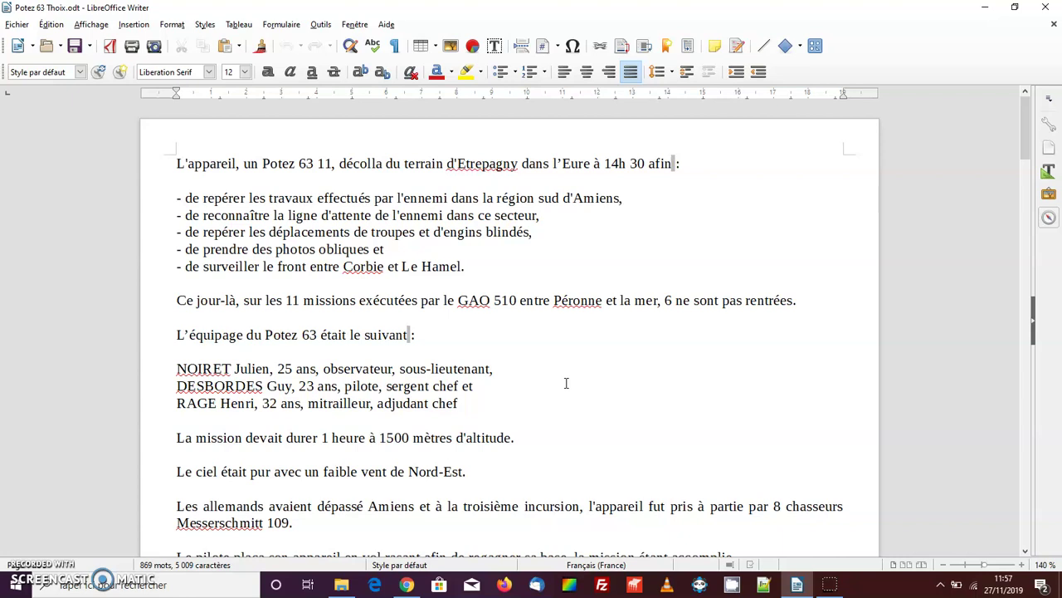
scroll(566, 384, "down", 1)
scroll(566, 383, "up", 1)
left_click(341, 584)
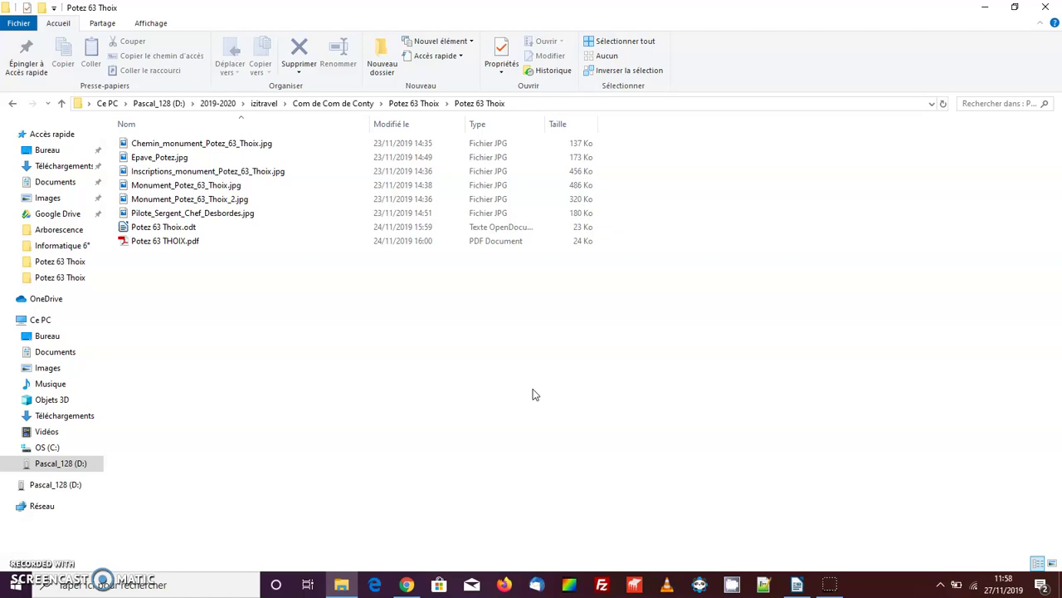
Step: In the izi.TRAVEL CMS in Chrome, start a new tourist attraction and find Thoix, France on the map without adding the suggested Google object
left_click(406, 584)
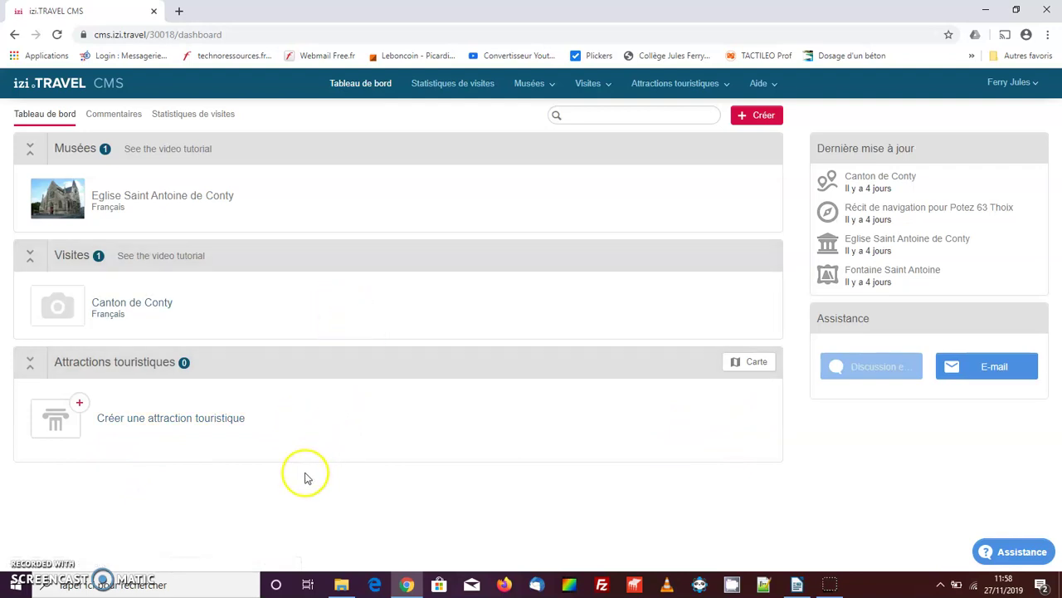
left_click(174, 425)
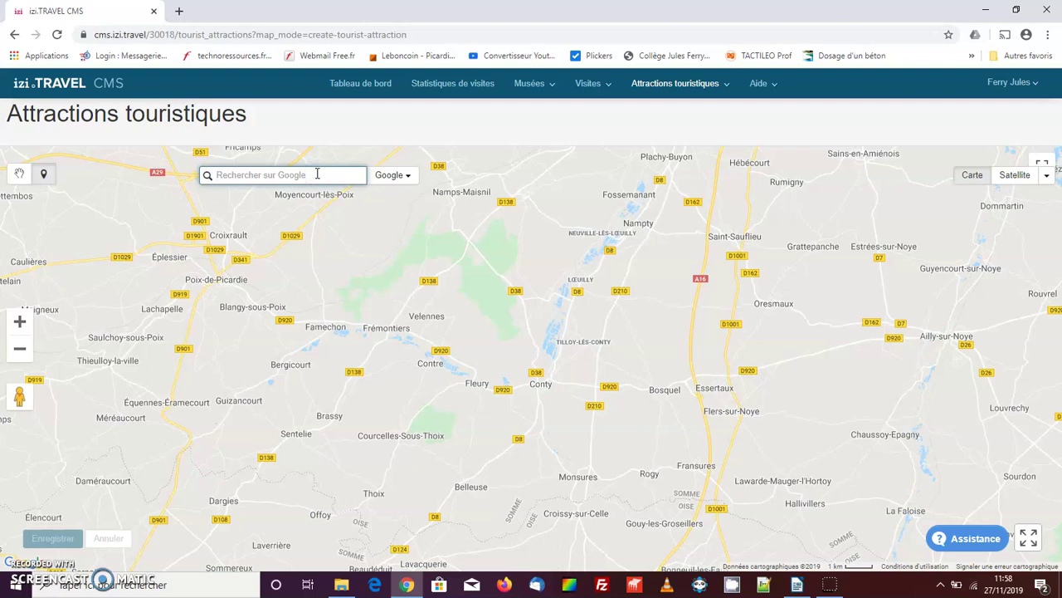
type("Thoix")
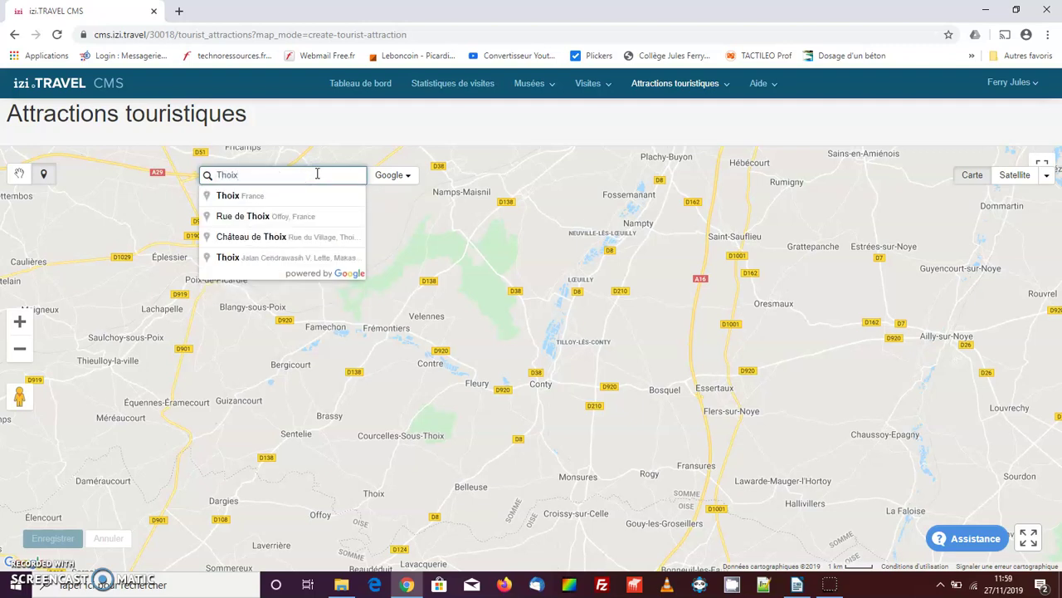
left_click(253, 196)
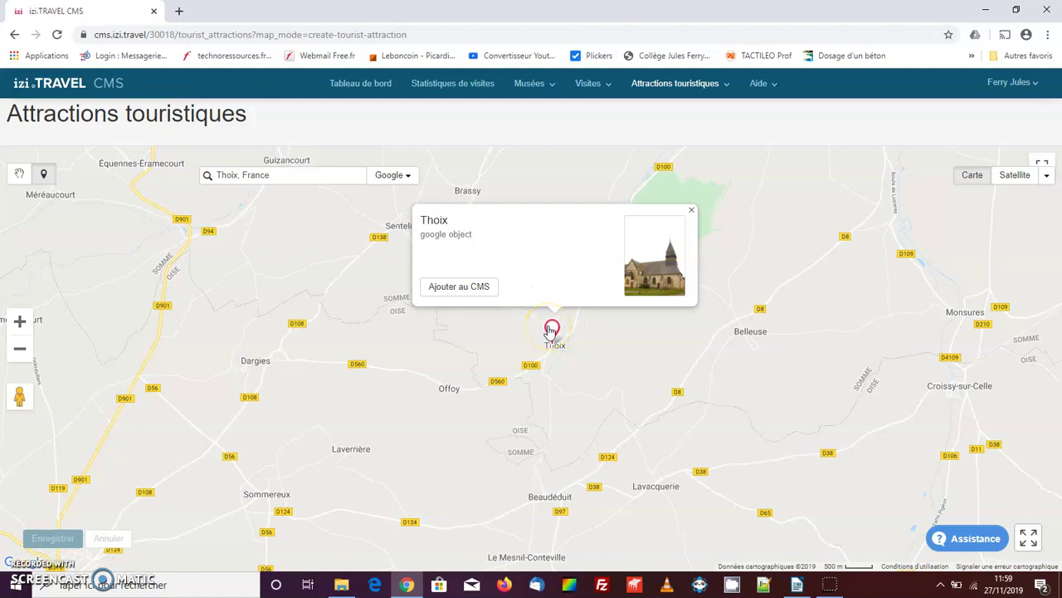
left_click(691, 210)
left_click(525, 263)
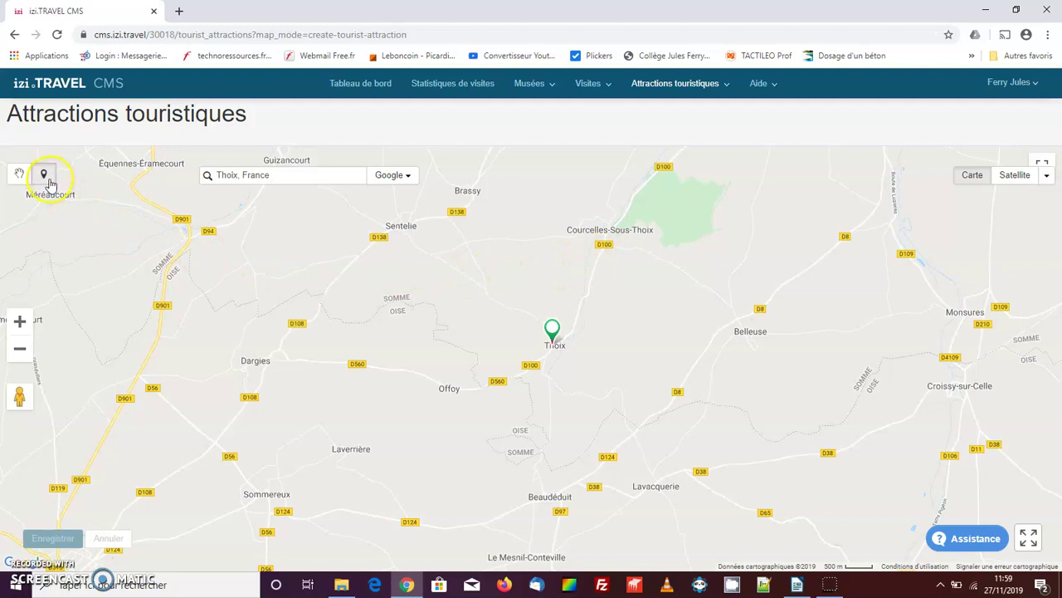
Step: Place the attraction marker at the end of the short side track northwest of Thoix, west of Vallée Meurdrisserie
mouse_move(353, 277)
left_mouse_down()
mouse_move(415, 351)
mouse_move(493, 355)
left_mouse_up()
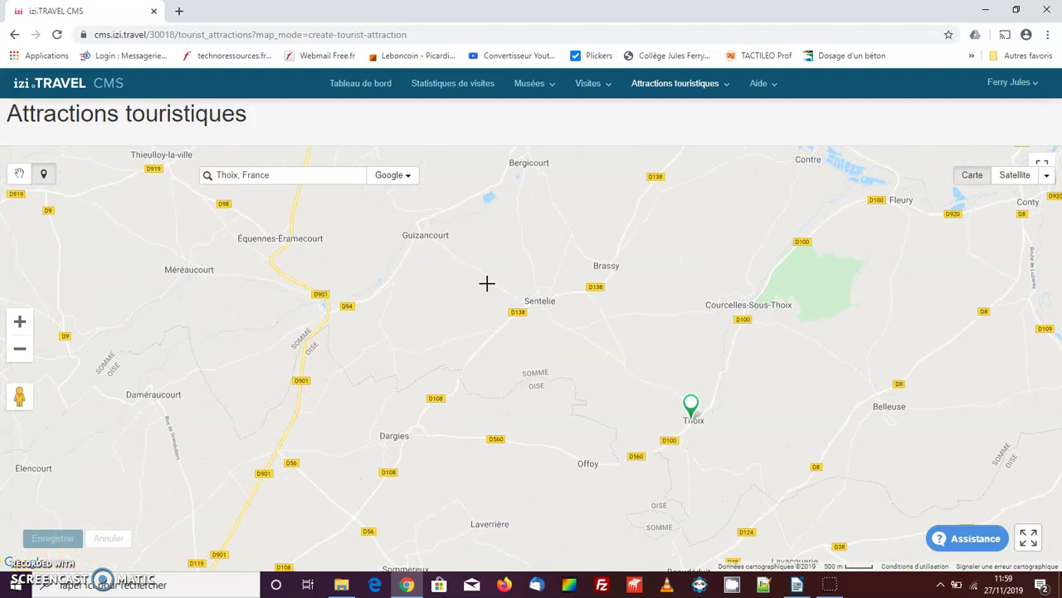
left_click_drag(566, 341, 449, 302)
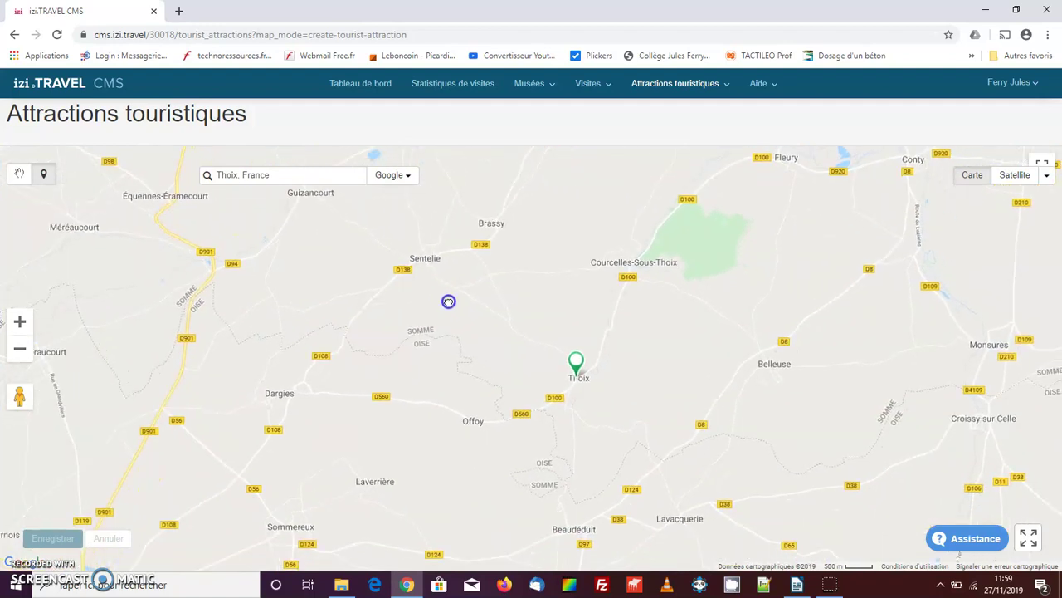
left_click(20, 323)
left_click(20, 323)
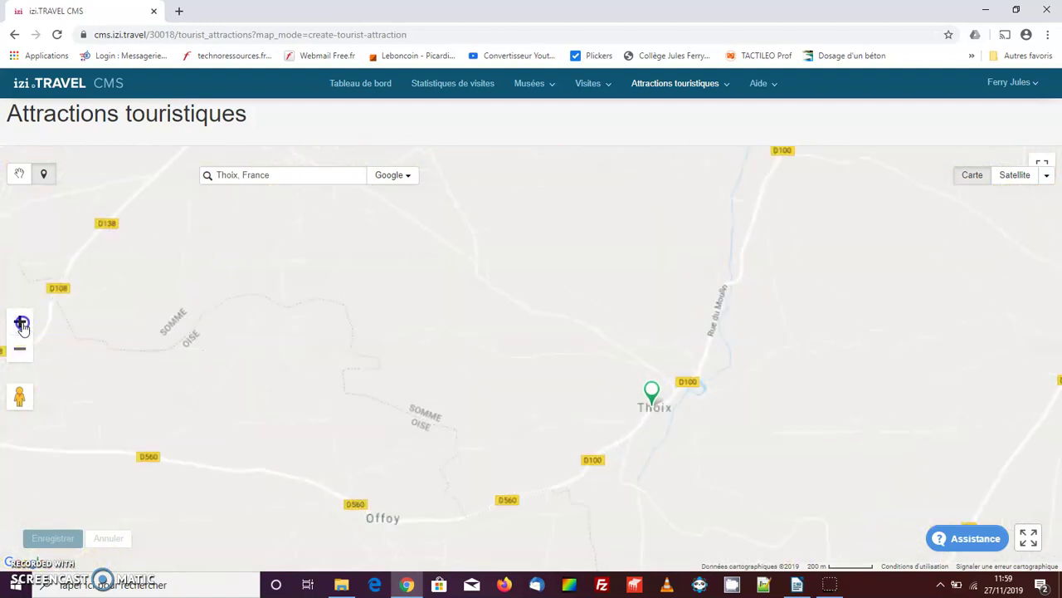
left_click_drag(420, 306, 367, 423)
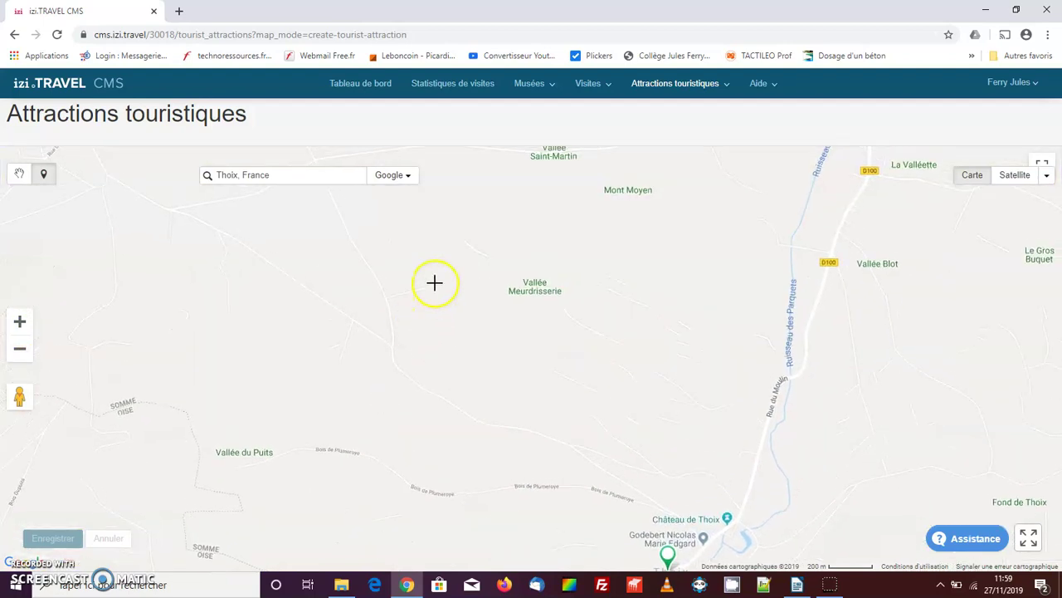
left_click(20, 323)
left_click(19, 323)
left_click_drag(312, 295, 588, 354)
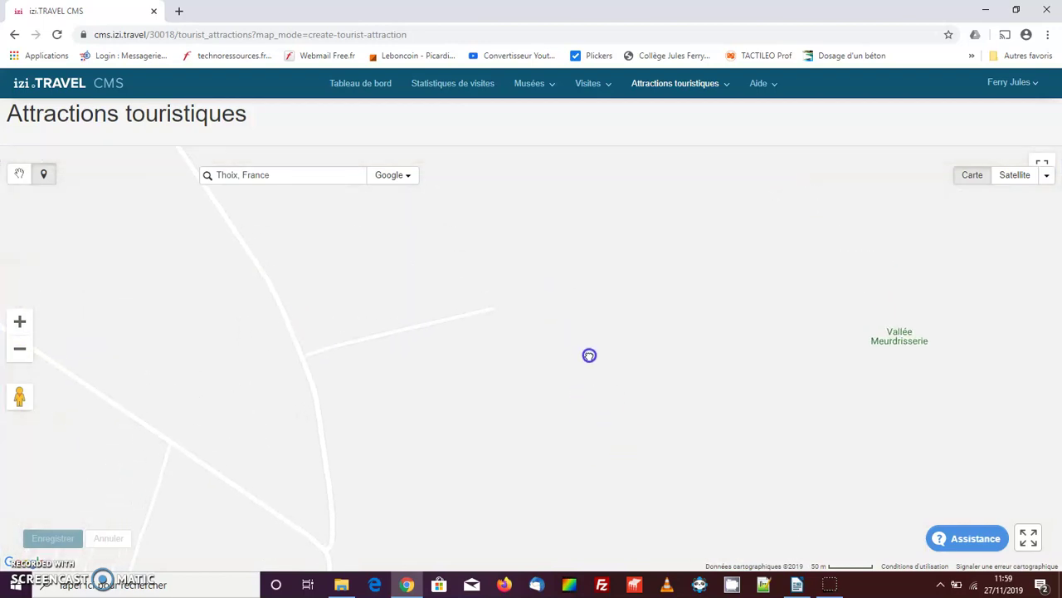
left_click(494, 309)
Step: Name the tourist attraction "Monument Potez 63-11 à Thoix" and create it
left_click(518, 177)
type("Monument Potez 63-11 à Thoix")
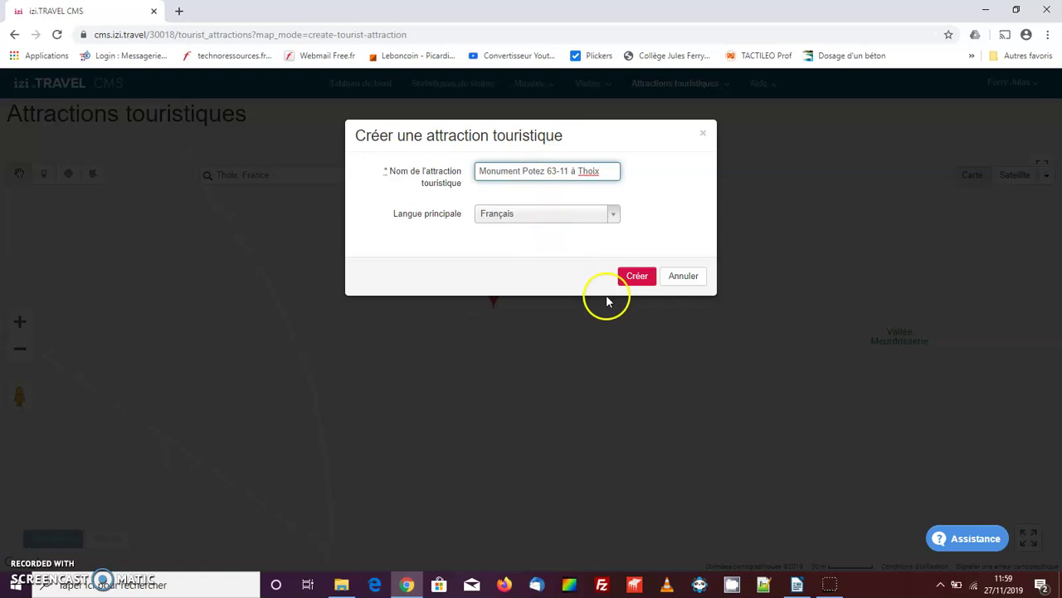
left_click(633, 282)
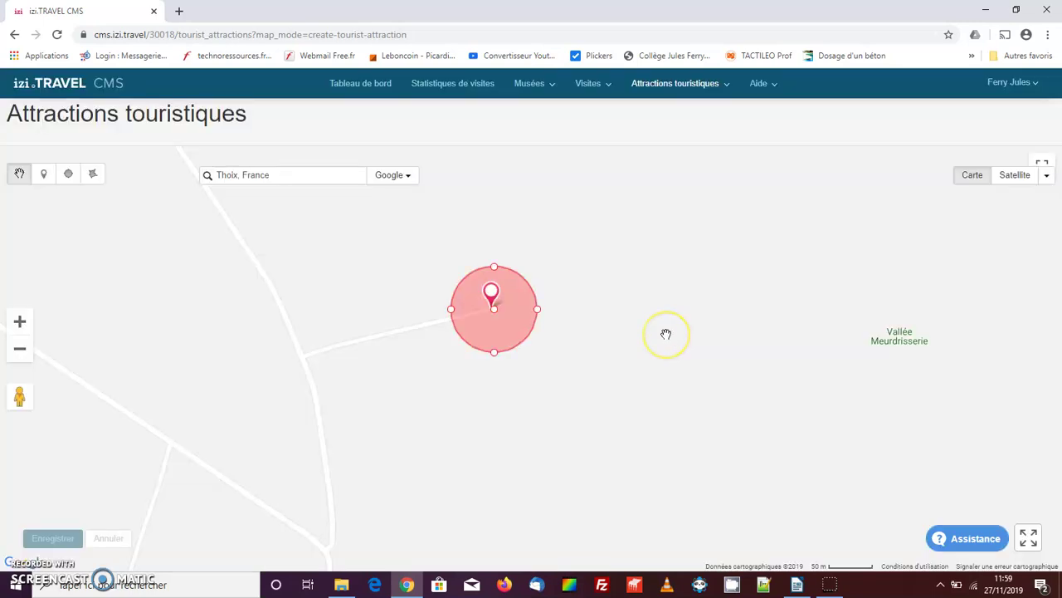
Step: Enlarge the circular zone around the marker so it extends past the road at the track's entrance, and save the location
left_click_drag(666, 333, 593, 348)
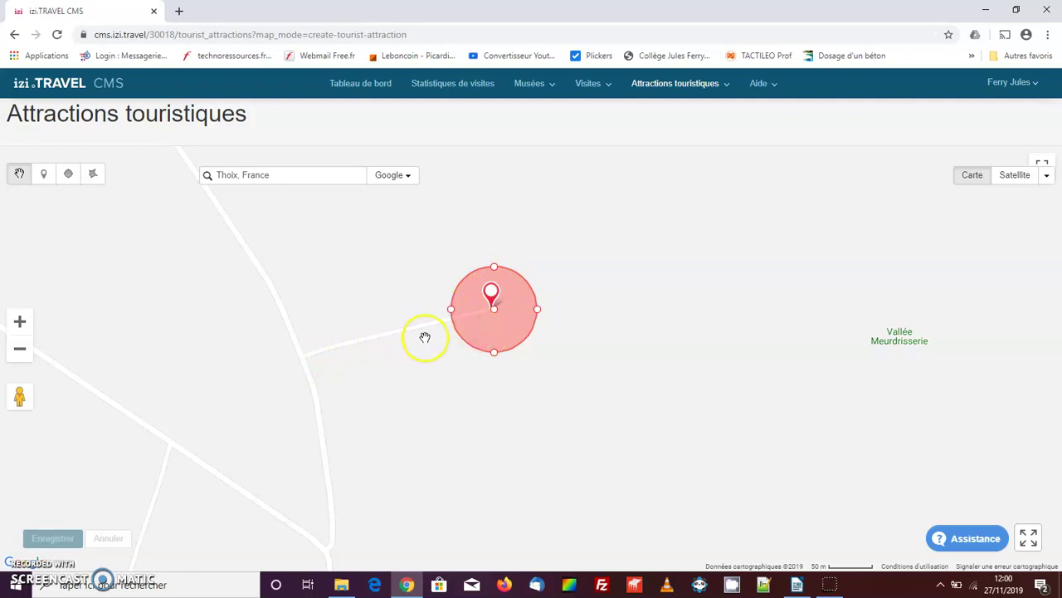
left_click_drag(451, 309, 272, 338)
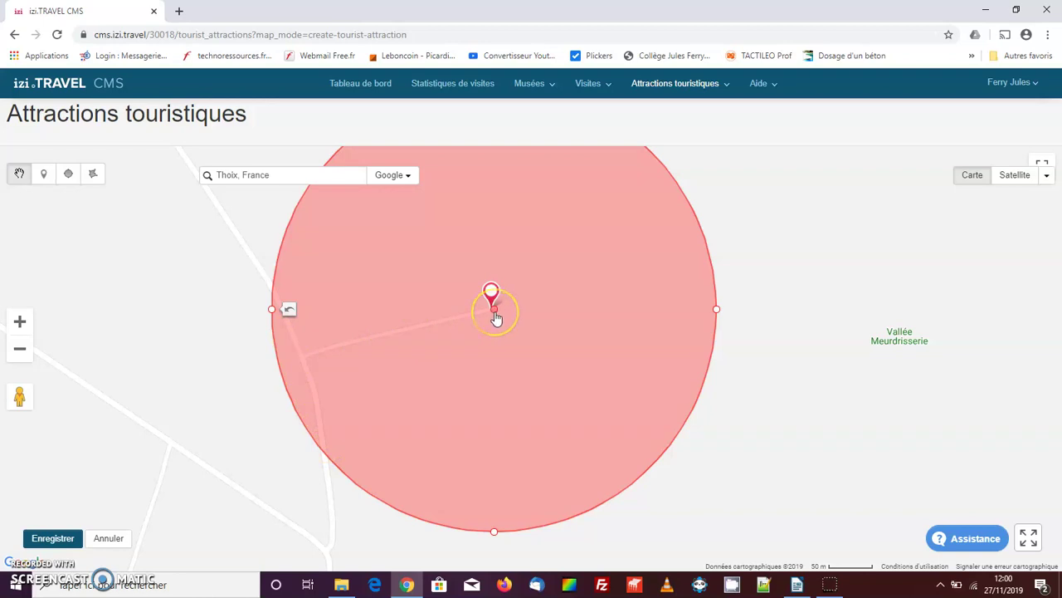
left_click_drag(274, 310, 252, 309)
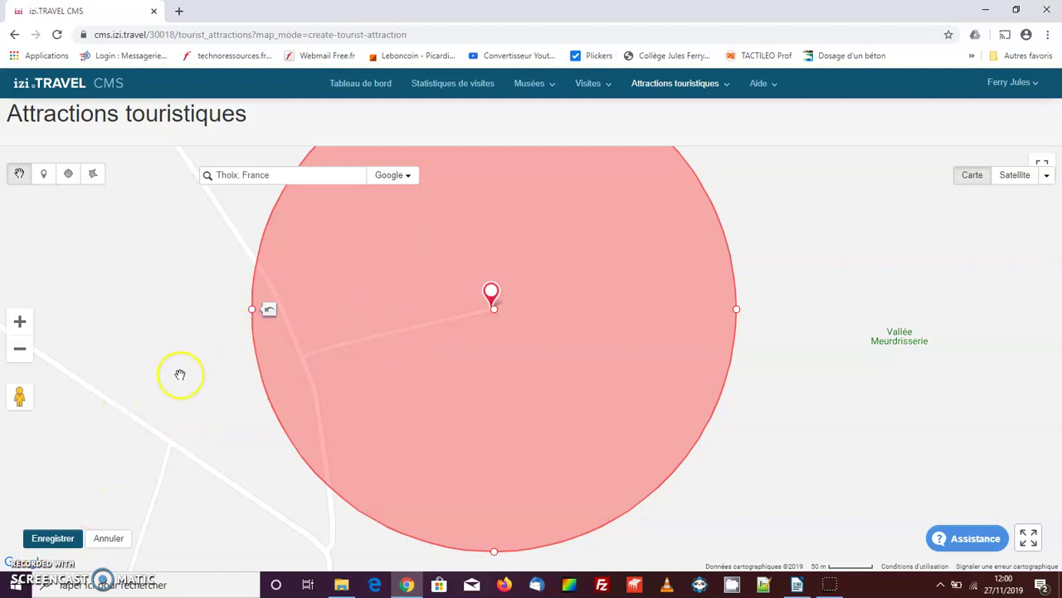
left_click(407, 178)
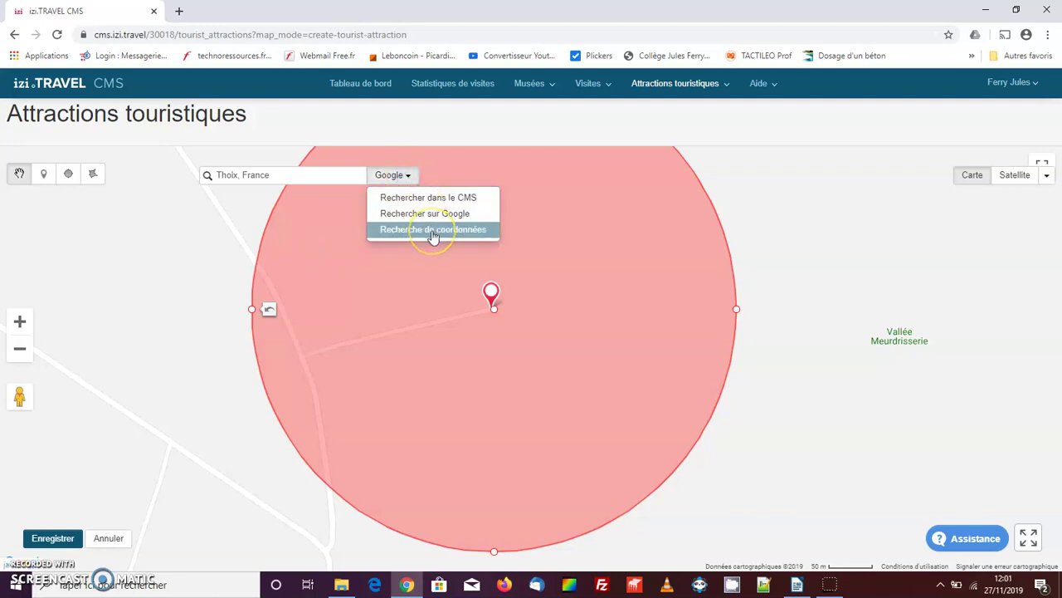
left_click(280, 176)
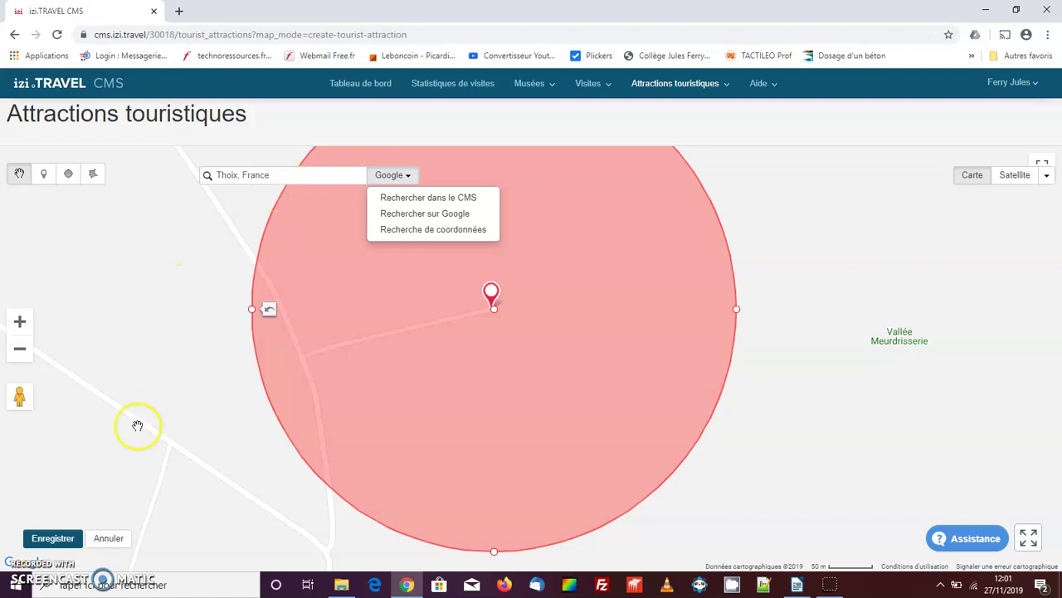
left_click(63, 539)
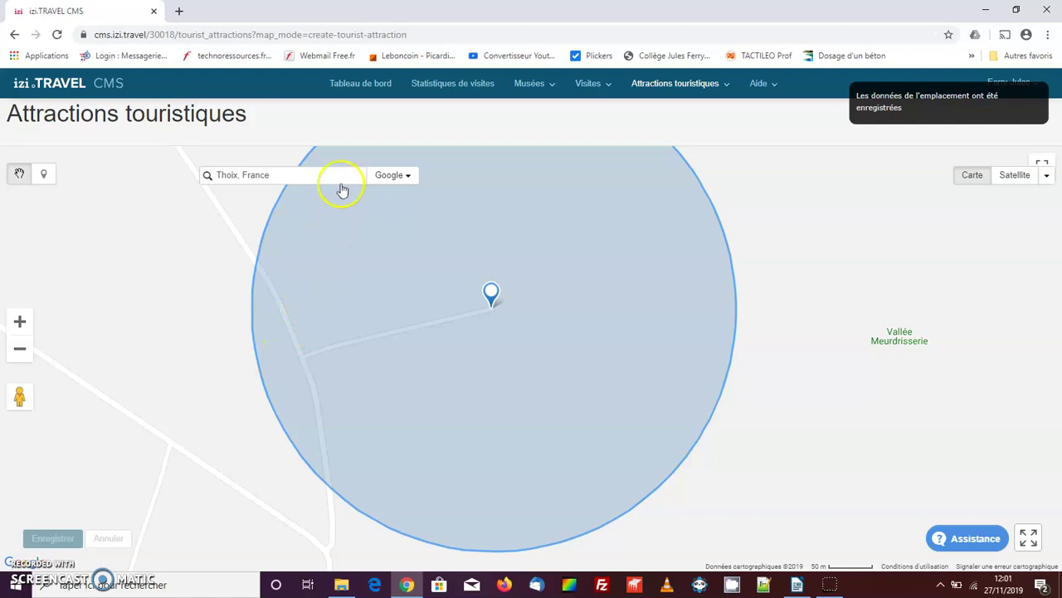
Step: Return to the dashboard and open the Monument Potez 63-11 à Thoix attraction at its empty description
left_click(361, 95)
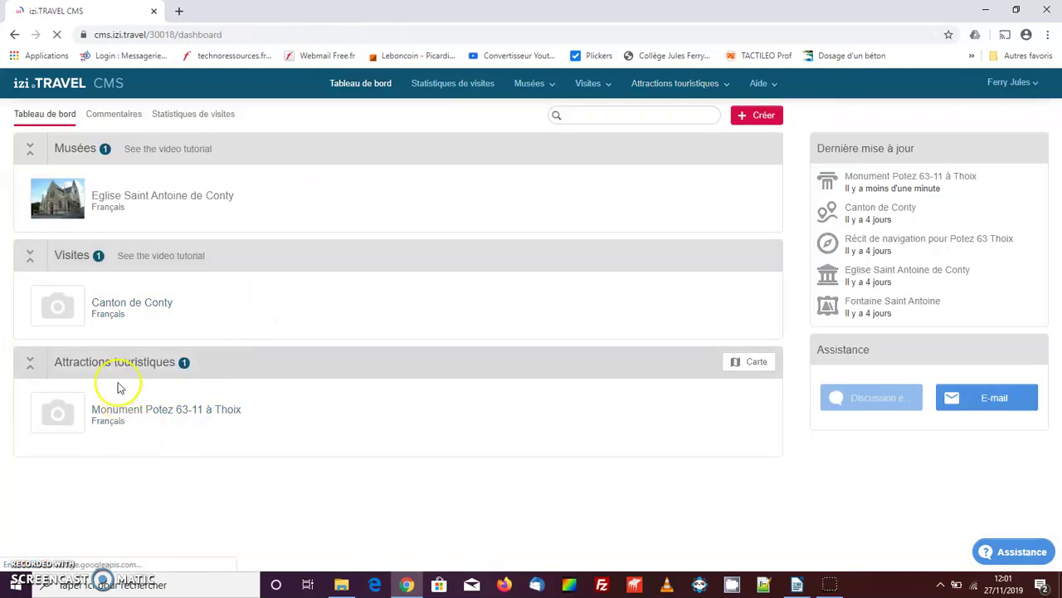
left_click(126, 415)
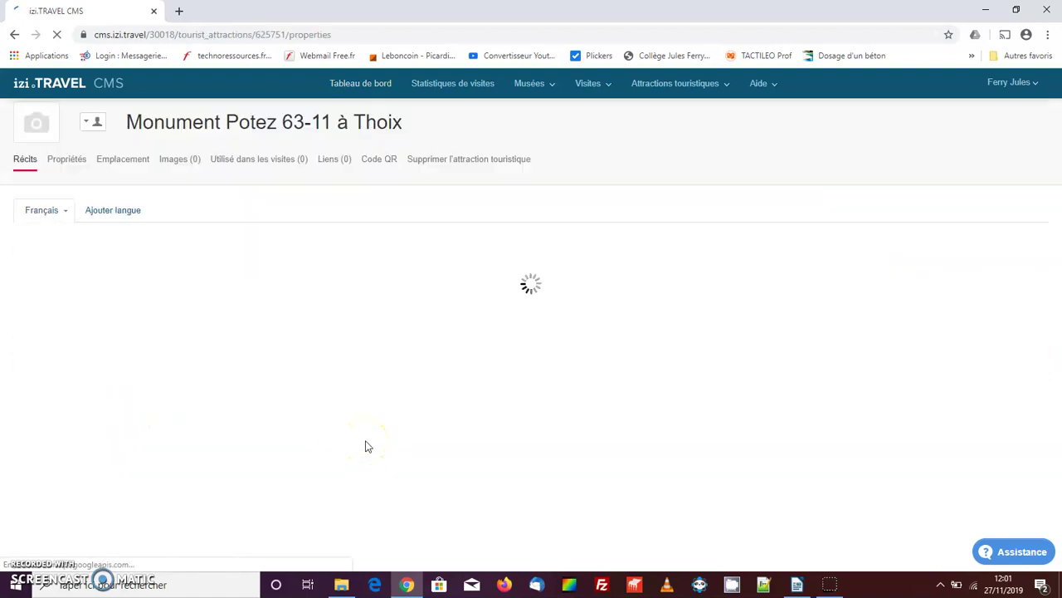
left_click_drag(261, 244, 147, 251)
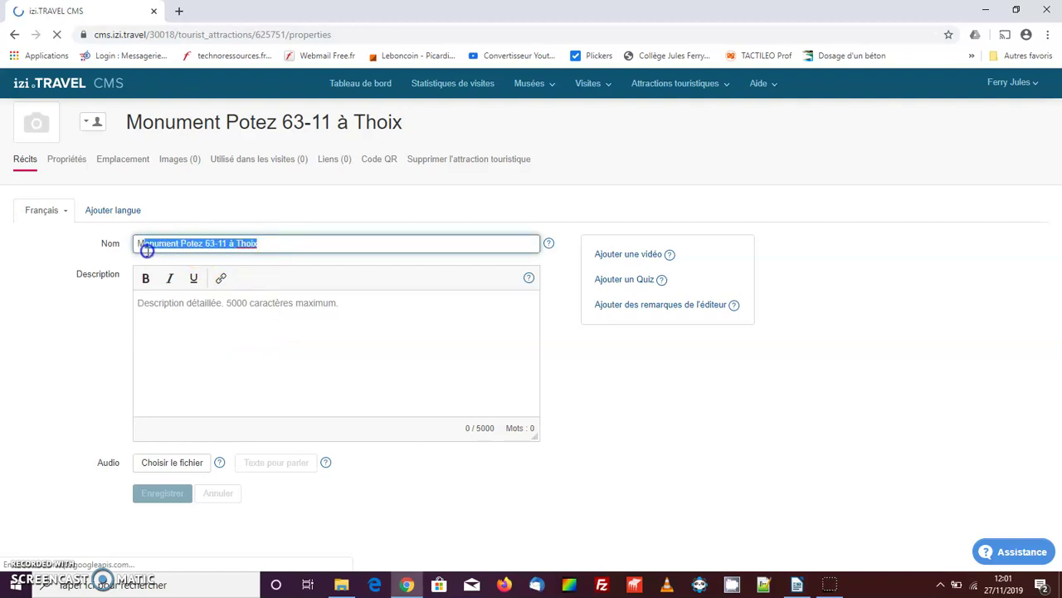
left_click(253, 329)
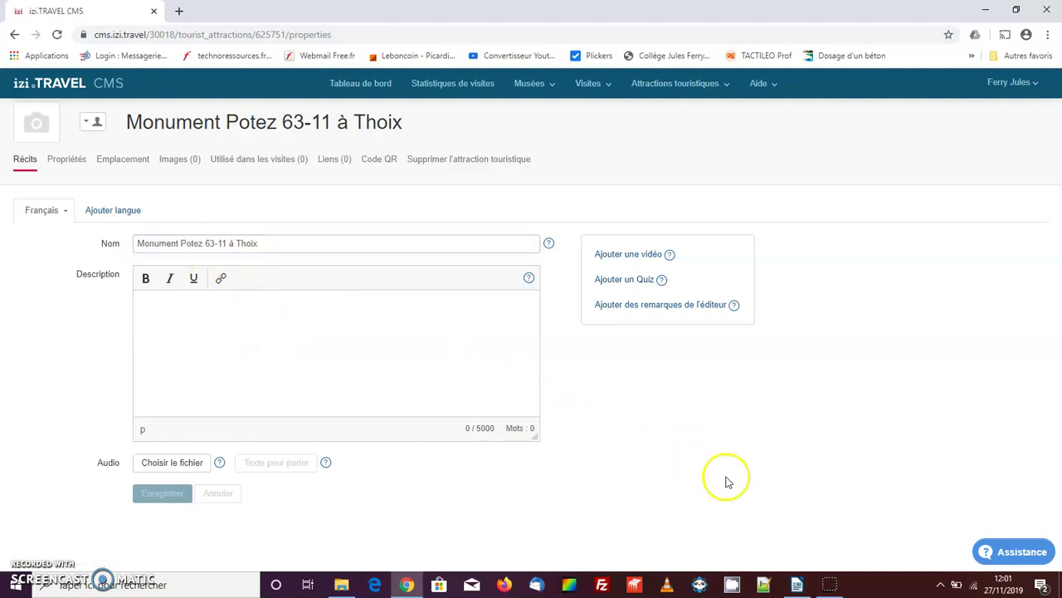
Step: Examine the length of the Potez 63 Thoix document in Writer against the character limit of the attraction's description
left_click(797, 584)
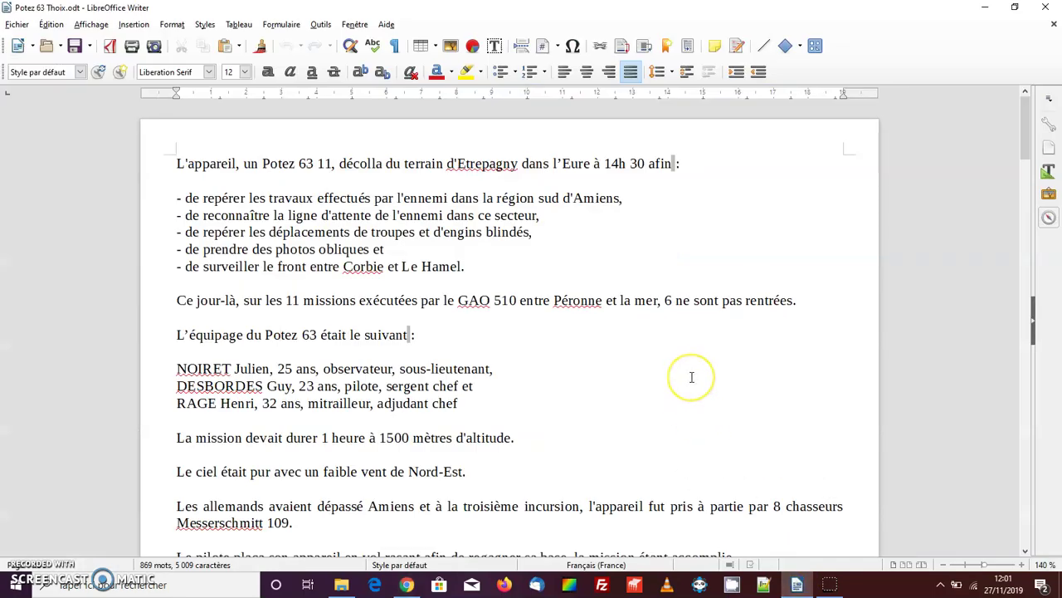
scroll(691, 376, "down", 10)
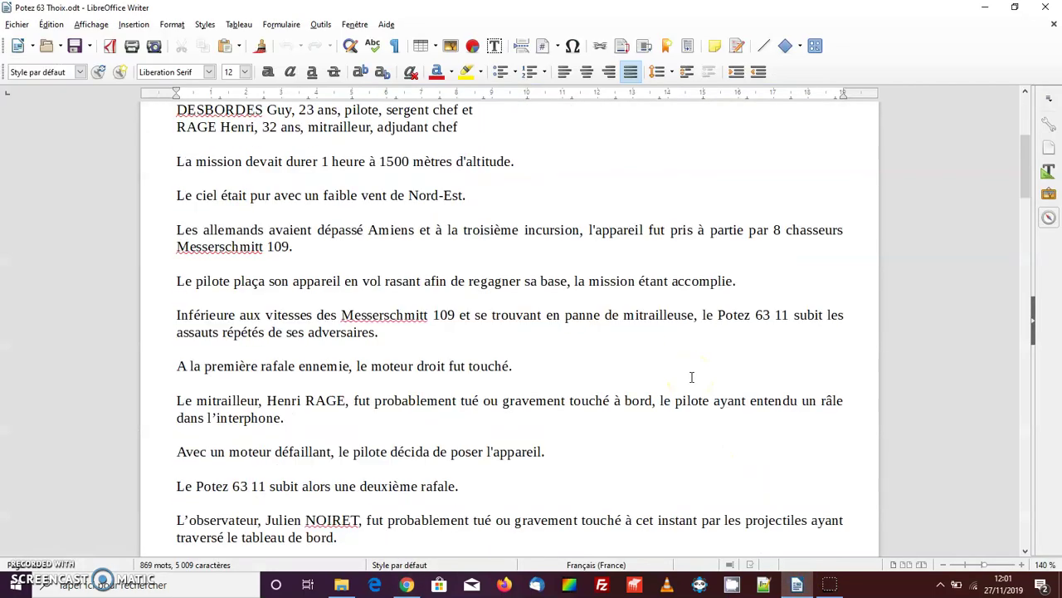
scroll(692, 377, "down", 8)
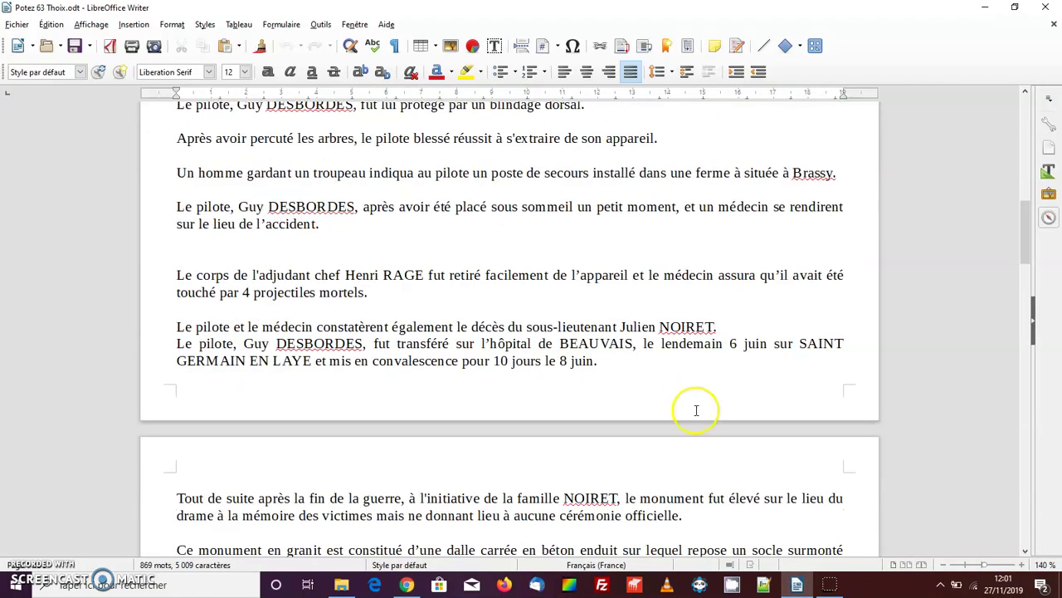
left_click(407, 584)
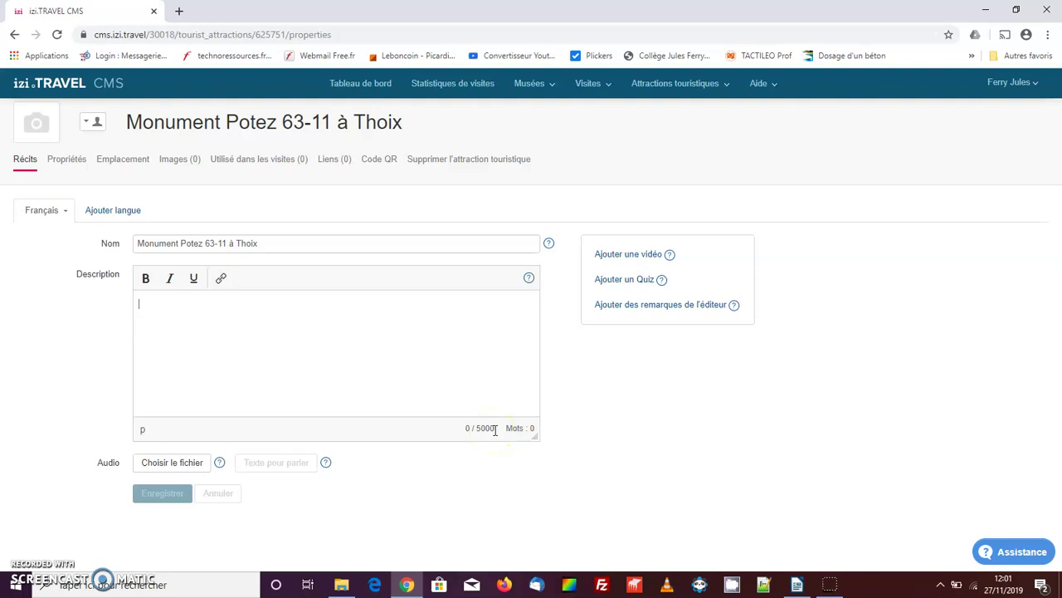
Step: In the Writer document, copy the text from the beginning through the paragraph ending "ne sont plus possibles."
left_click(798, 584)
scroll(676, 423, "down", 12)
scroll(675, 422, "down", 5)
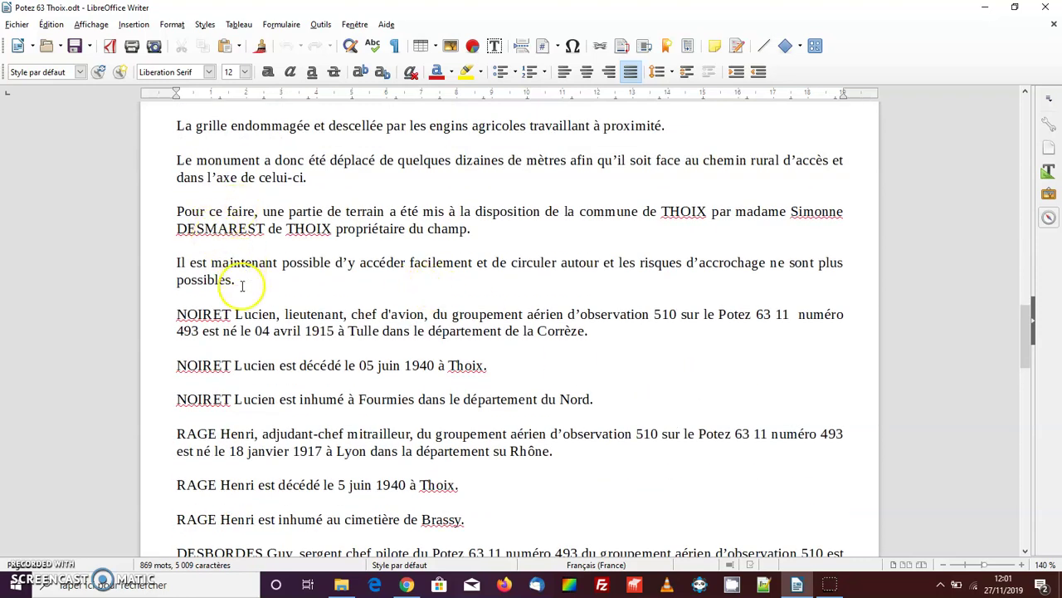
left_click_drag(235, 280, 163, 87)
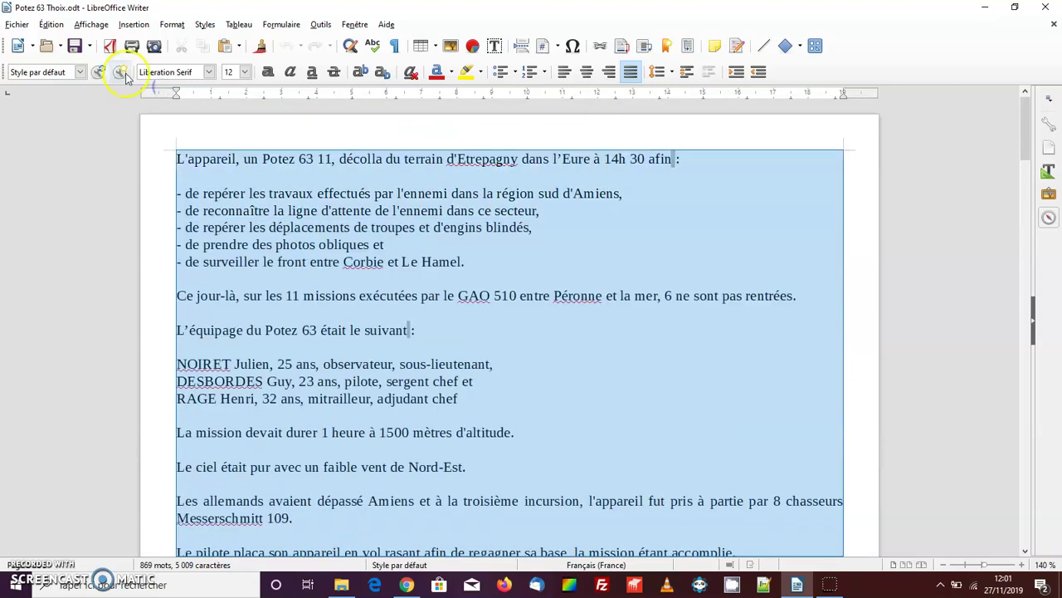
left_click(62, 26)
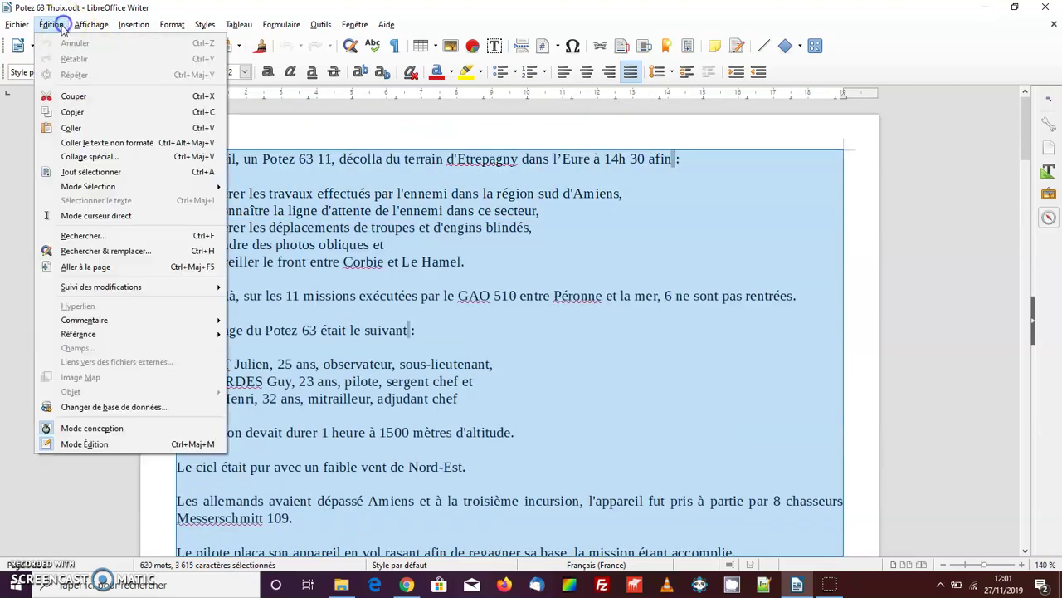
left_click(73, 111)
Step: Paste the copied text into the description of the Monument Potez 63-11 à Thoix attraction in the izi.TRAVEL CMS
left_click(406, 584)
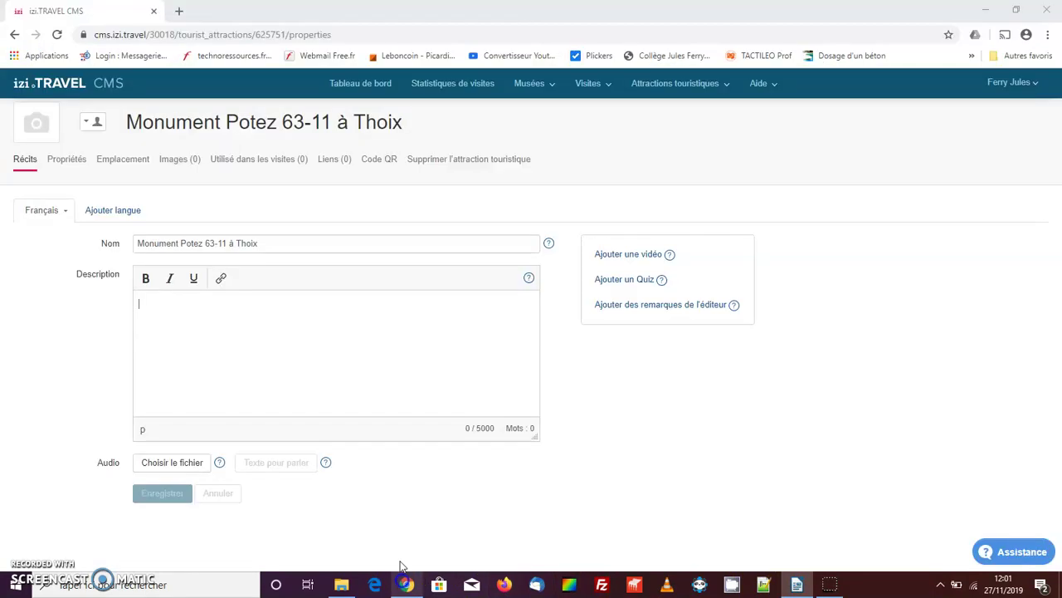
left_click(214, 300)
right_click(214, 298)
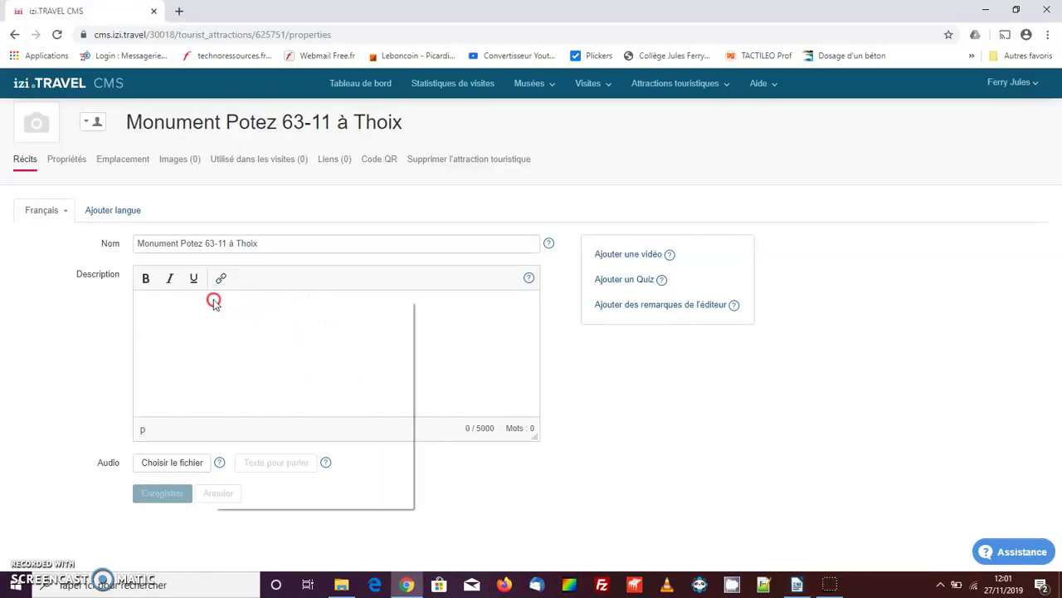
left_click(253, 403)
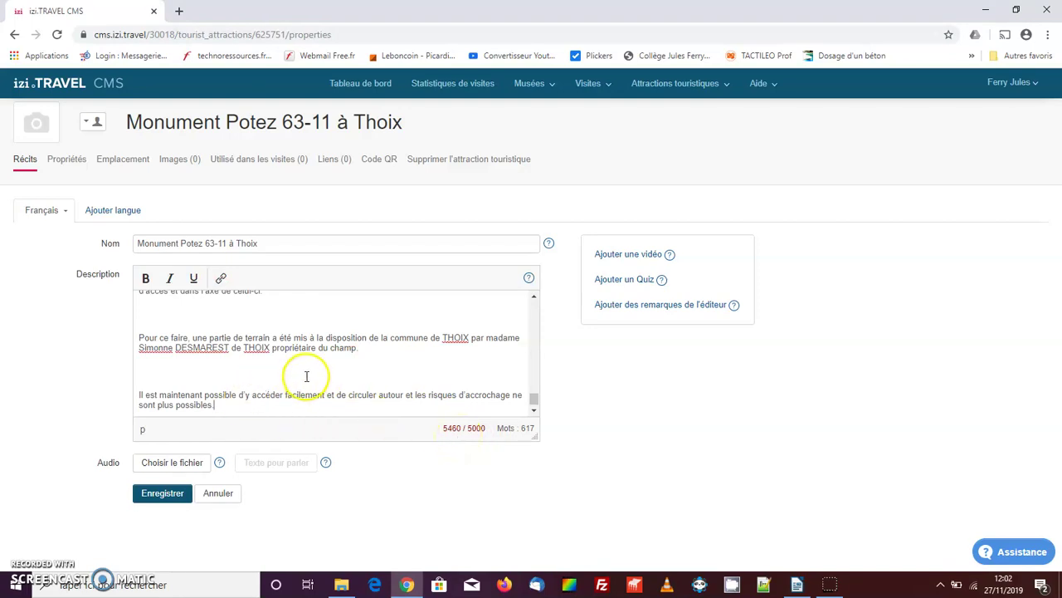
Step: Compare the paragraph spacing at the start of the Writer document with the beginning of the attraction's description in the CMS
left_click(797, 583)
left_click(268, 176)
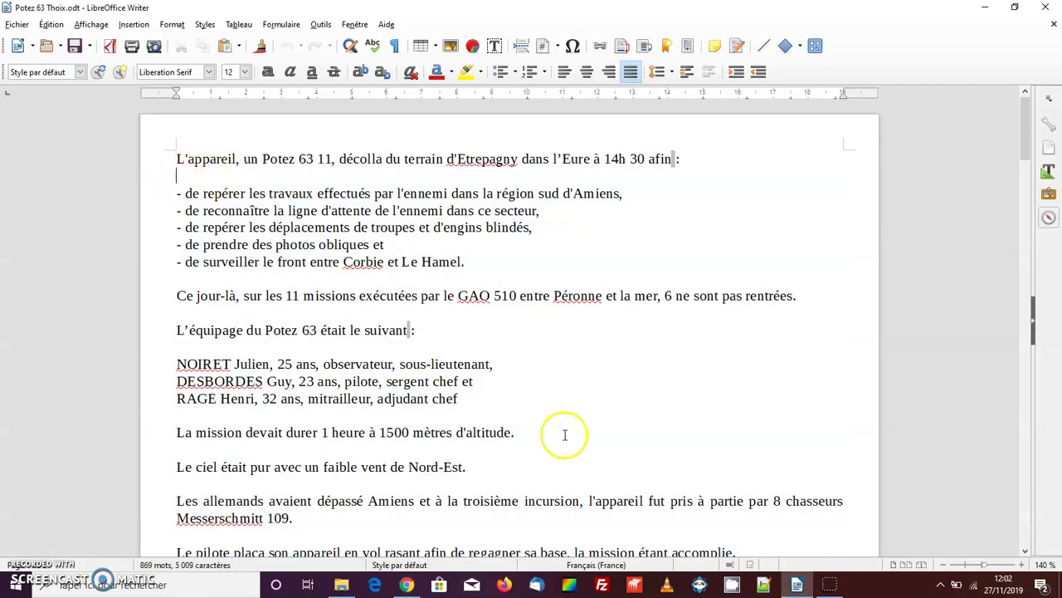
left_click(407, 585)
scroll(273, 310, "up", 10)
scroll(273, 312, "up", 5)
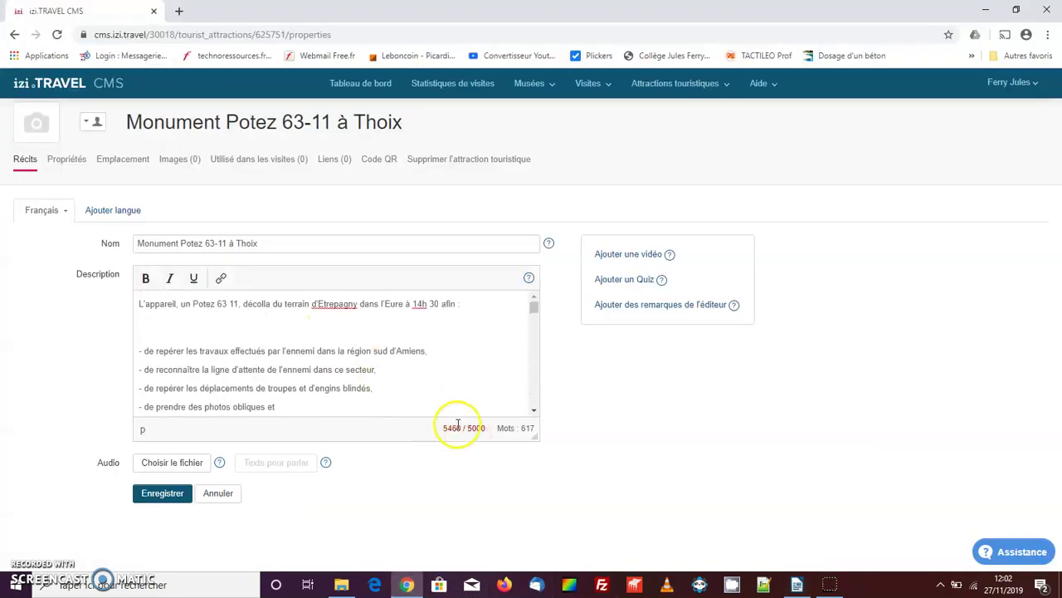
Step: Remove the blank lines before "- de repérer les travaux", "Ce jour-là" and "L'équipage du Potez 63" in the description
left_click(137, 350)
key("BackSpace")
key("BackSpace")
scroll(270, 364, "down", 2)
scroll(192, 348, "up", 1)
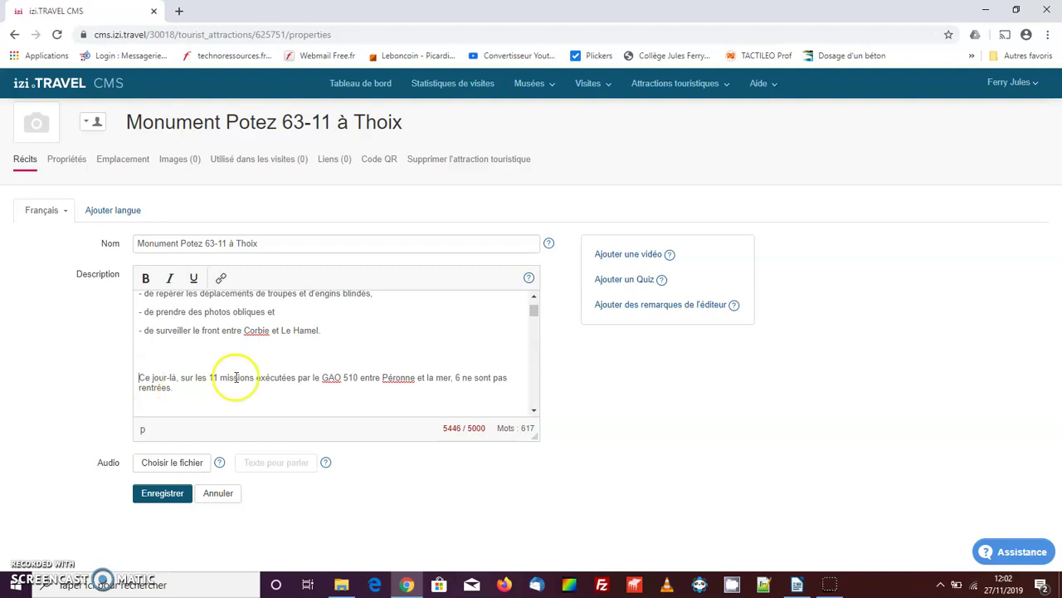
key("BackSpace")
key("BackSpace")
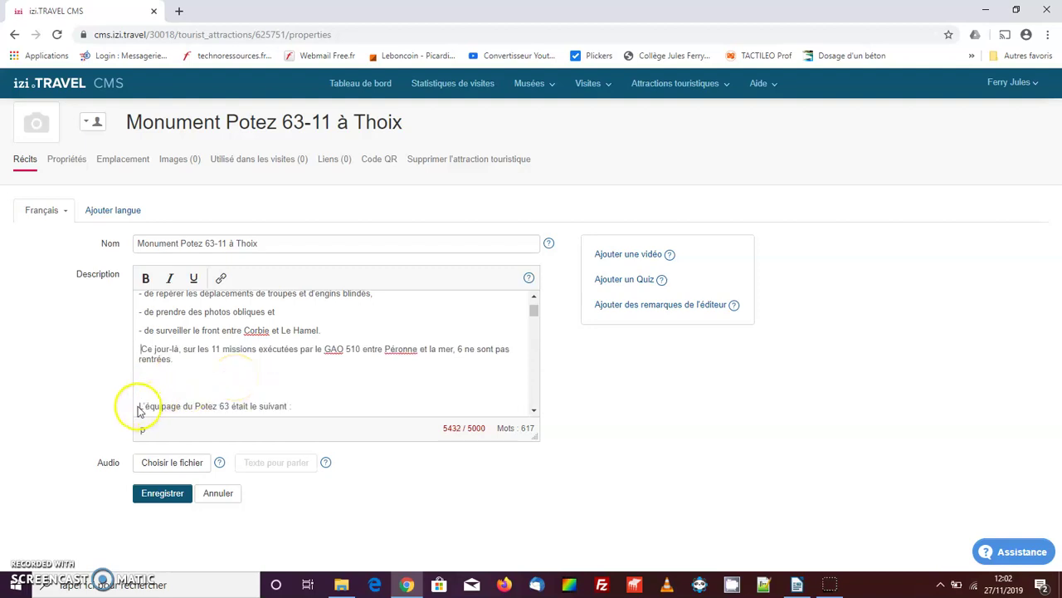
key("BackSpace")
key("BackSpace")
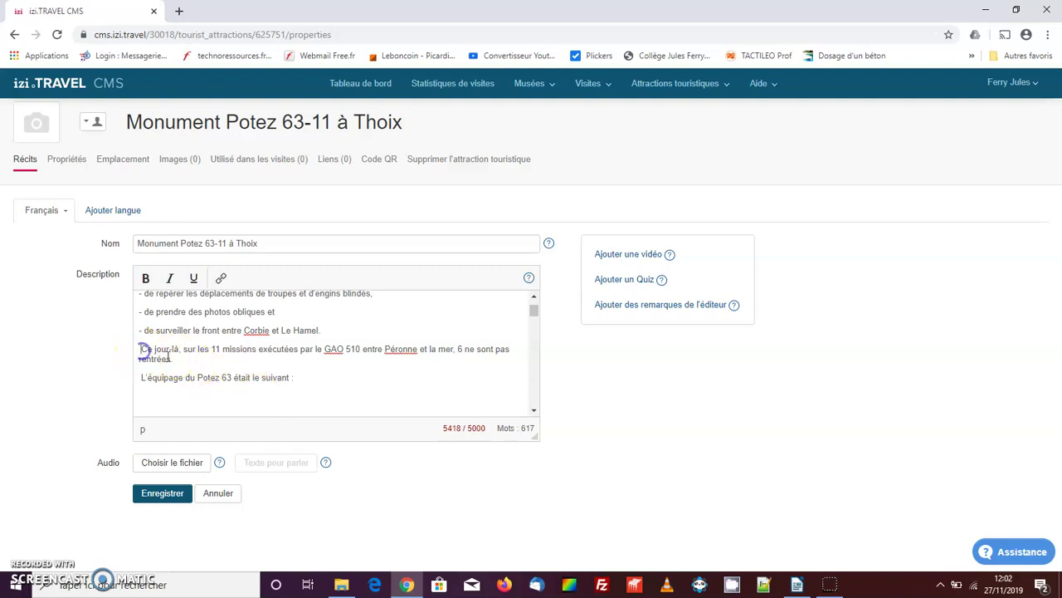
Step: Remove the blank line above the three-person crew list and clear the leading space before "L'équipage du Potez 63"
scroll(260, 387, "down", 2)
left_click(141, 358)
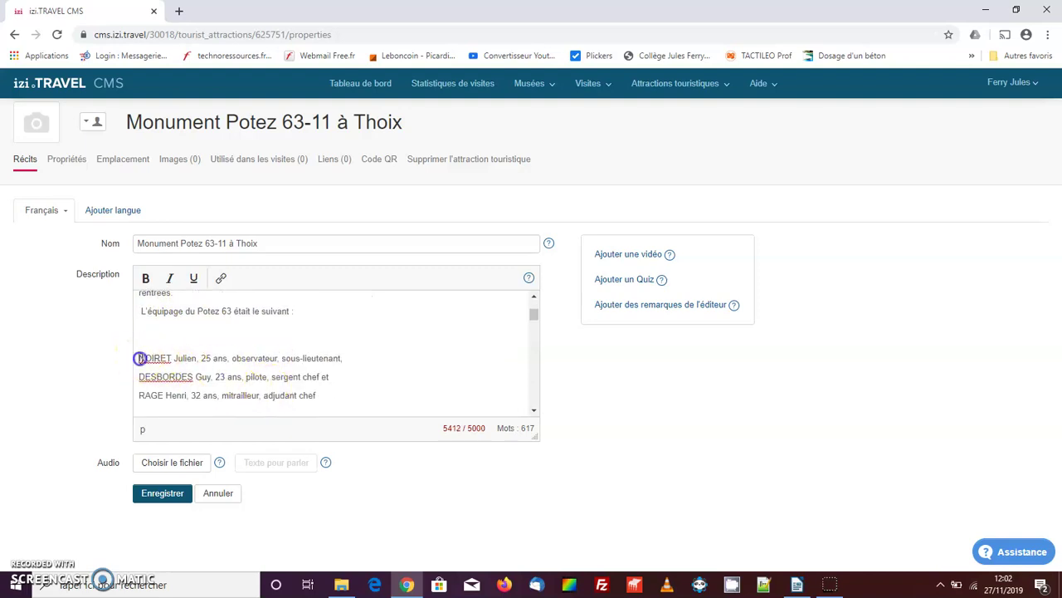
key("BackSpace")
key("BackSpace")
left_click(141, 310)
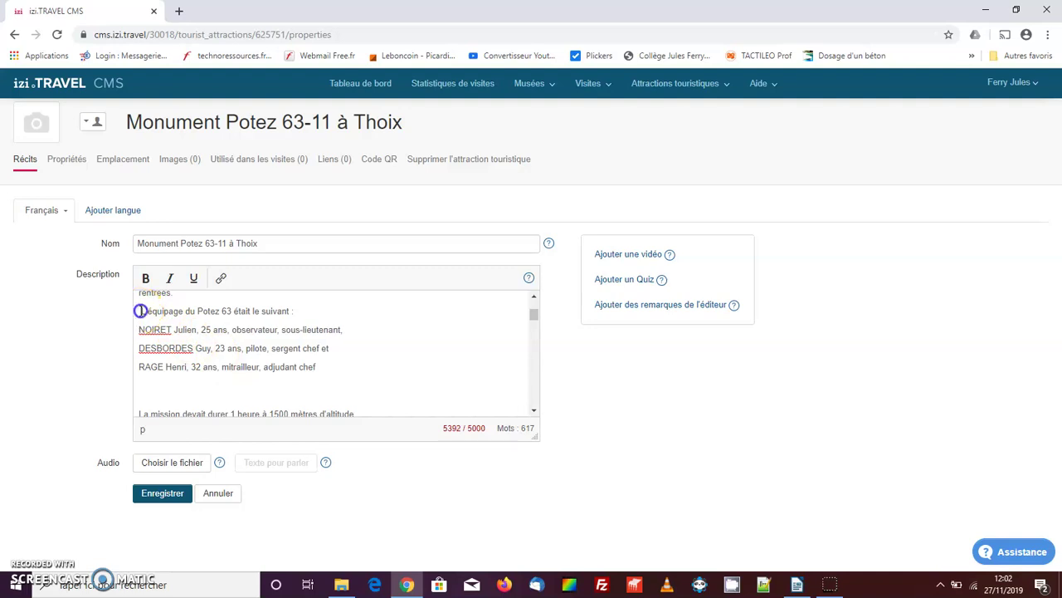
Step: Remove the blank lines before "La mission devait durer", "Le ciel était pur" and "Les allemands avaient dépassé Amiens"
left_click(139, 415)
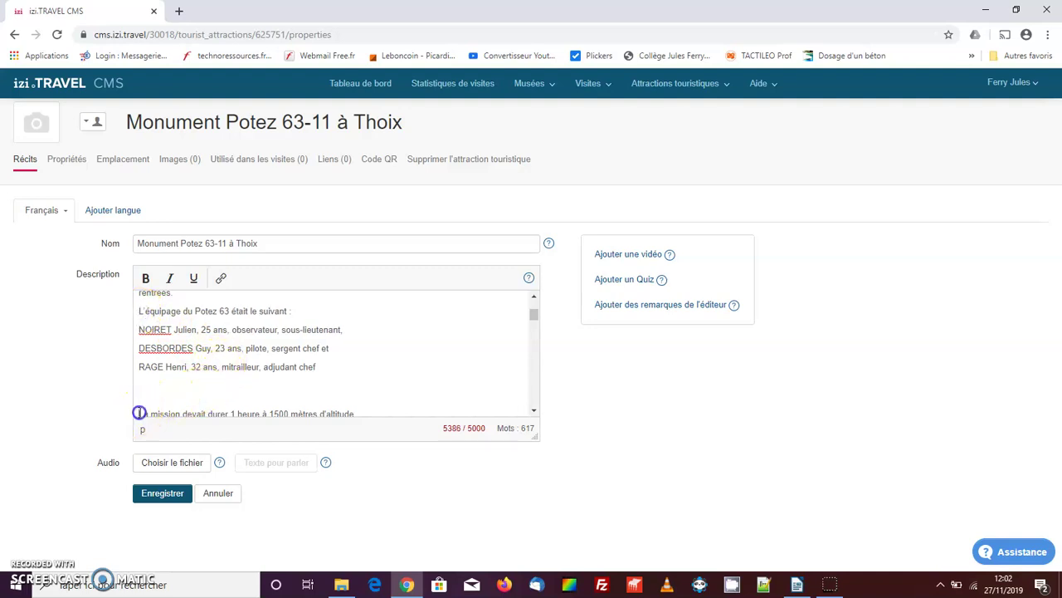
key("BackSpace")
key("BackSpace")
scroll(226, 397, "down", 1)
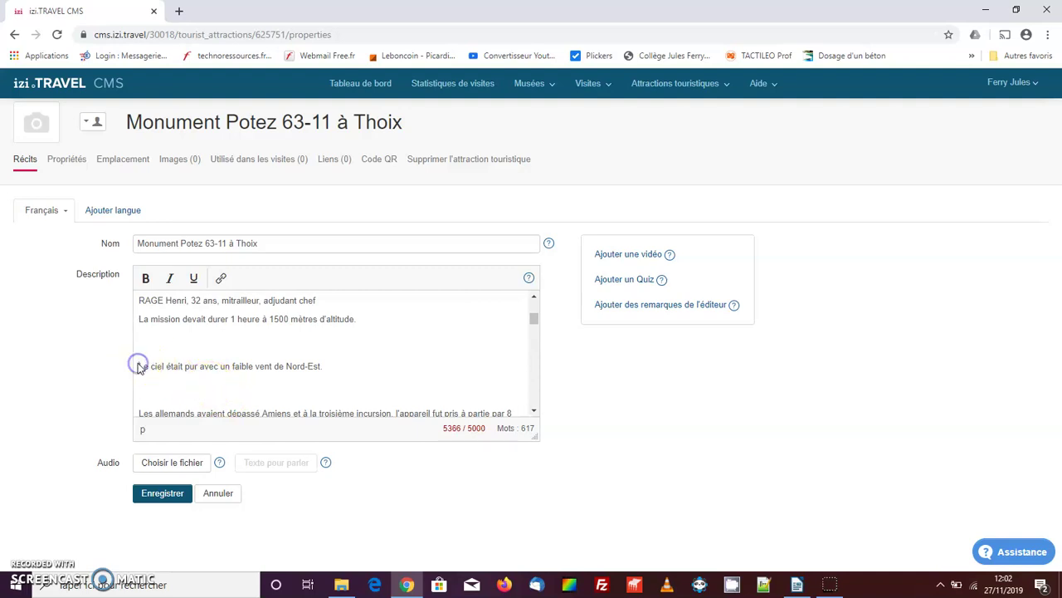
key("BackSpace")
key("BackSpace")
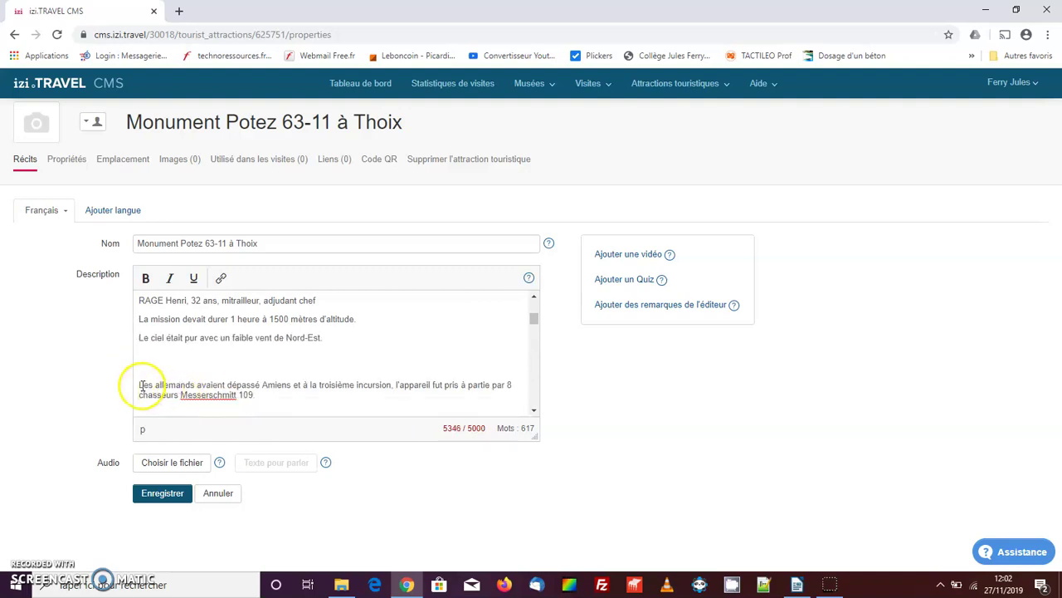
key("BackSpace")
key("BackSpace")
key("Delete")
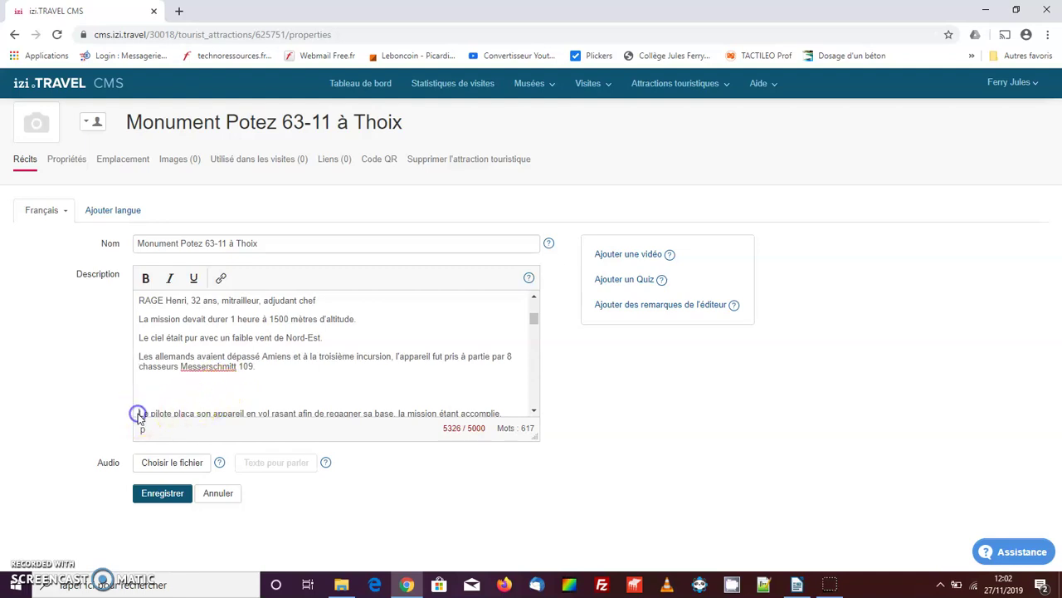
Step: Remove the blank lines before "Le pilote plaça son appareil", "Inférieure aux vitesses" and "A la première rafale ennemie"
left_click(139, 413)
key("BackSpace")
key("BackSpace")
scroll(212, 396, "down", 1)
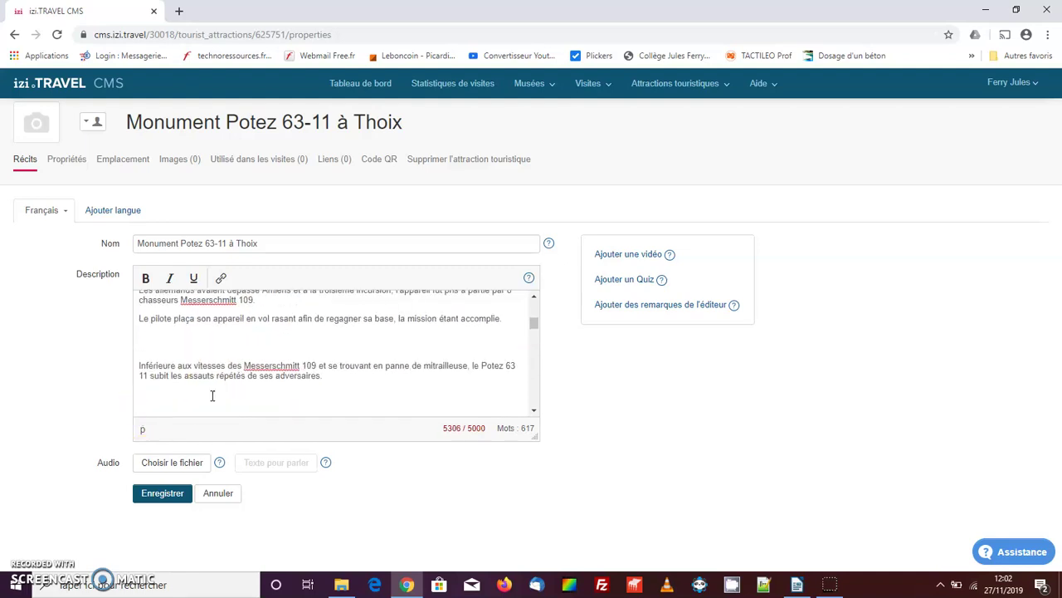
key("BackSpace")
key("BackSpace")
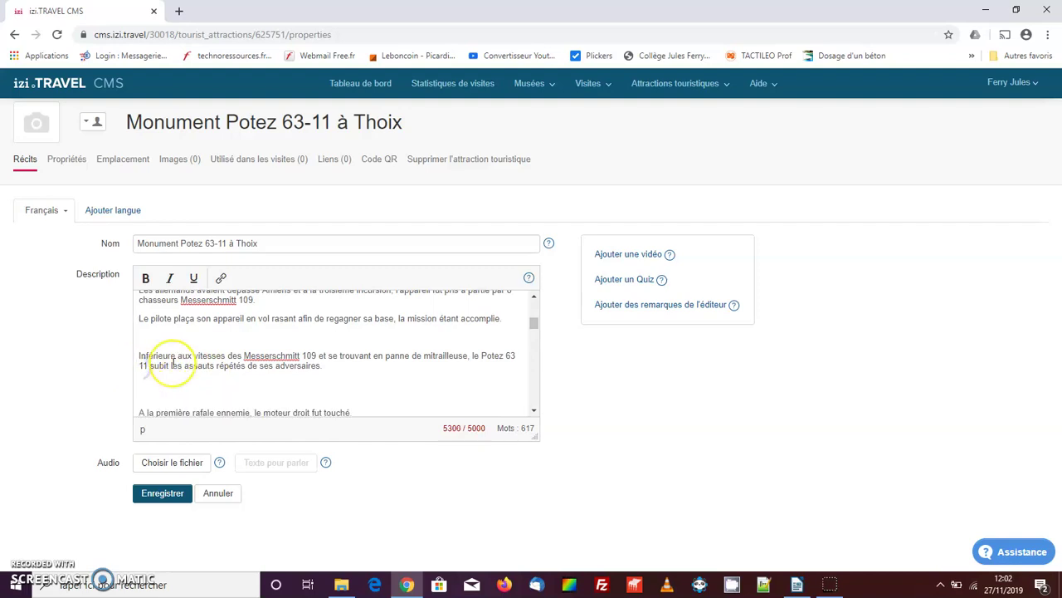
key("BackSpace")
key("BackSpace")
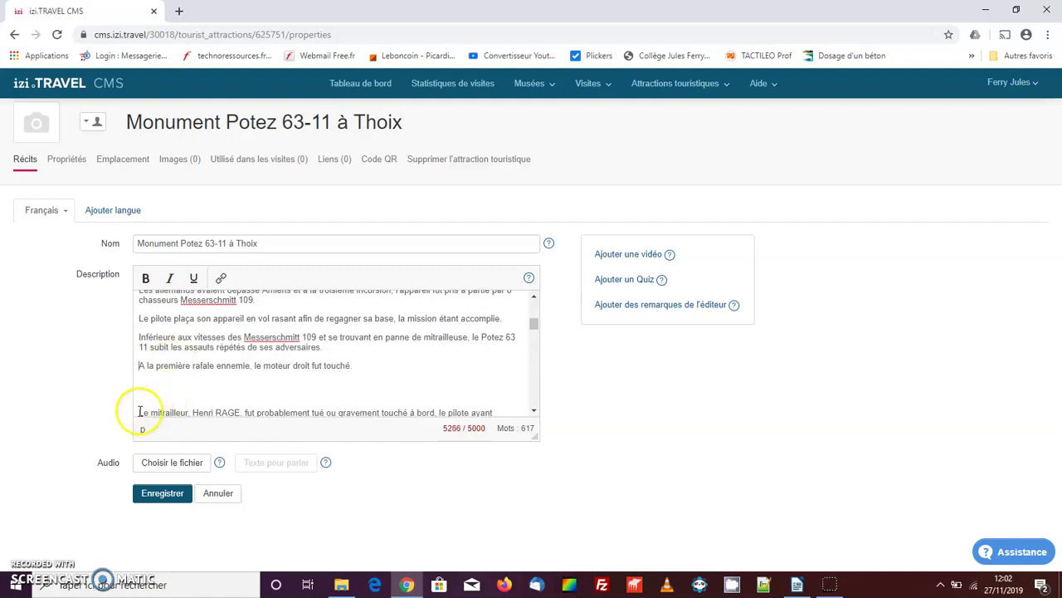
Step: Remove the blank lines before the paragraphs beginning "Le mitrailleur" and "Avec un moteur défaillant"
key("BackSpace")
key("BackSpace")
scroll(187, 394, "down", 1)
scroll(171, 365, "down", 1)
scroll(162, 361, "up", 2)
key("BackSpace")
key("BackSpace")
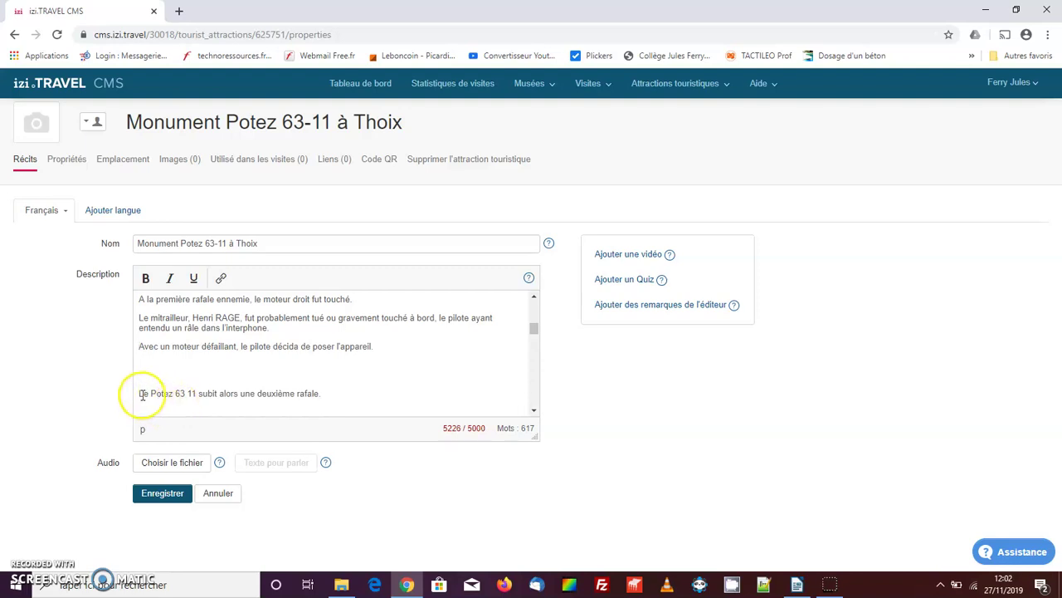
Step: Remove the blank lines before "Le Potez 63 11 subit alors", "L'observateur" and the paragraph about the pilot's "blindage dorsal"
key("BackSpace")
key("BackSpace")
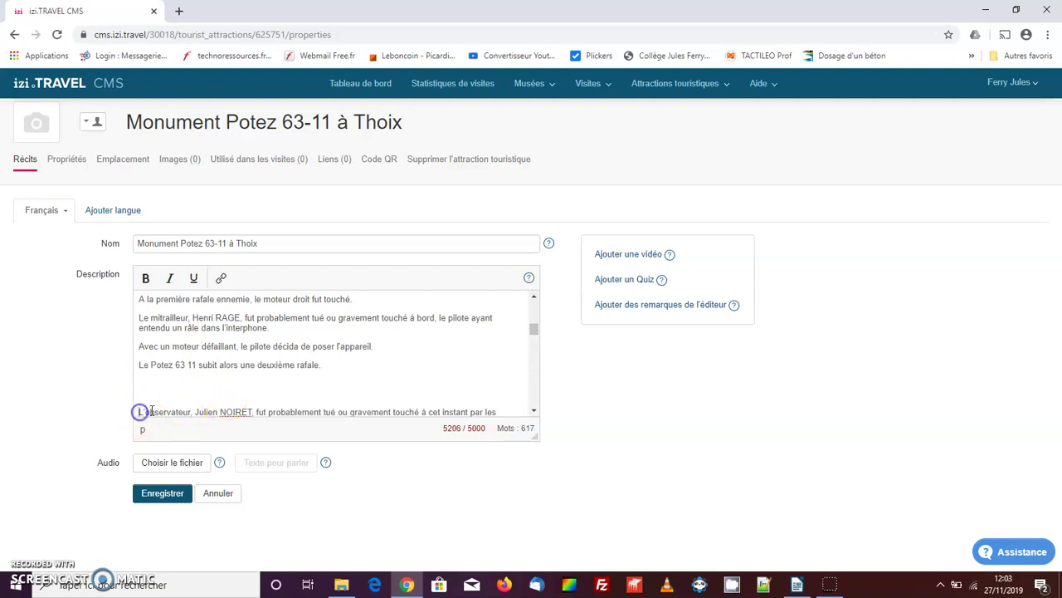
key("BackSpace")
key("BackSpace")
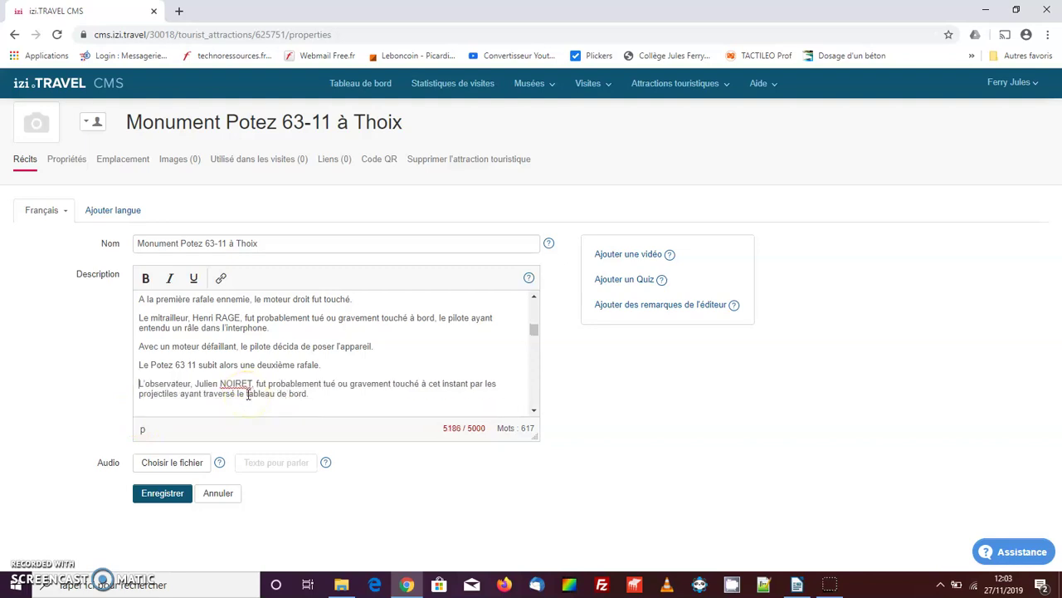
scroll(247, 394, "down", 1)
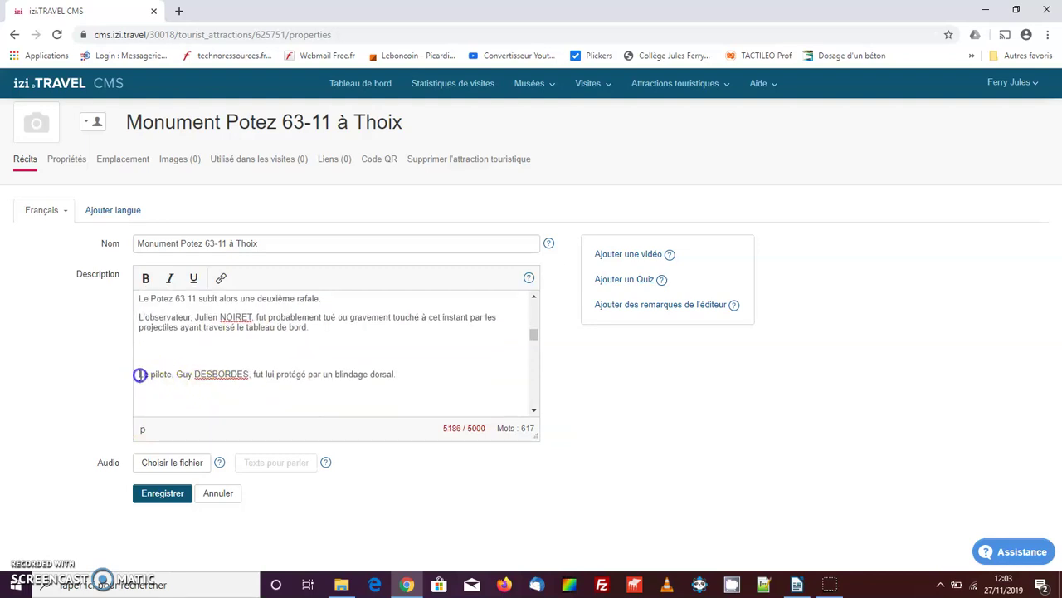
key("BackSpace")
key("BackSpace")
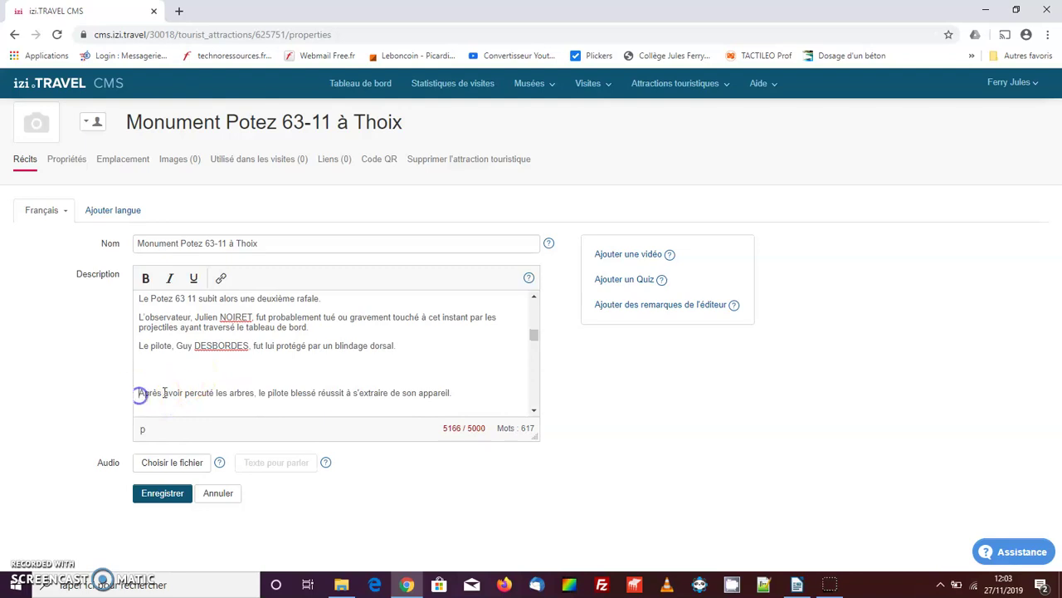
Step: Remove the blank lines before "Après avoir percuté les arbres", "Un homme gardant un troupeau" and the paragraph on the pilot "placé sous sommeil"
key("BackSpace")
key("BackSpace")
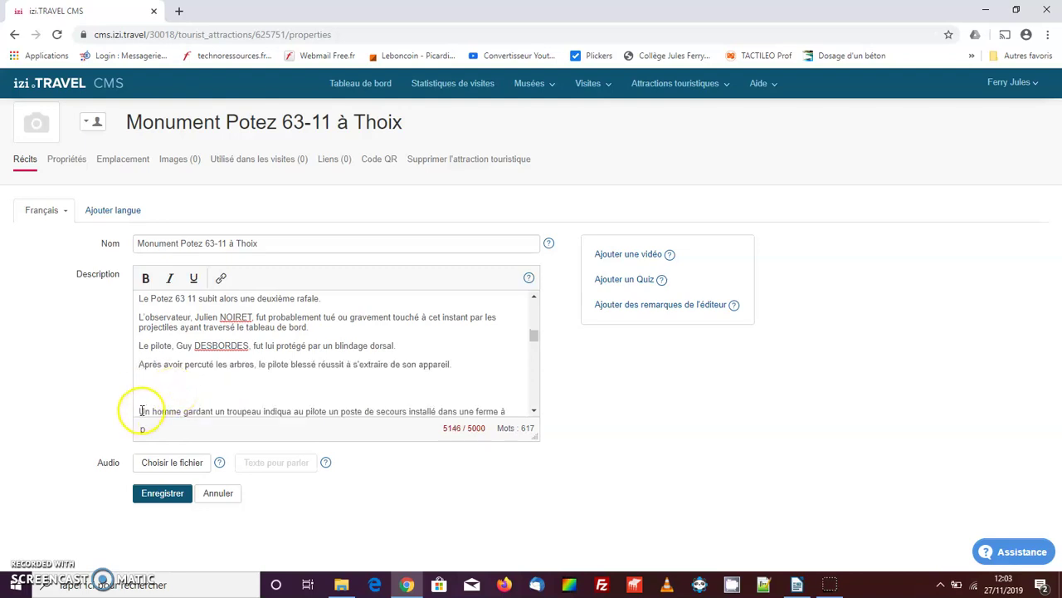
key("BackSpace")
key("BackSpace")
scroll(162, 396, "down", 1)
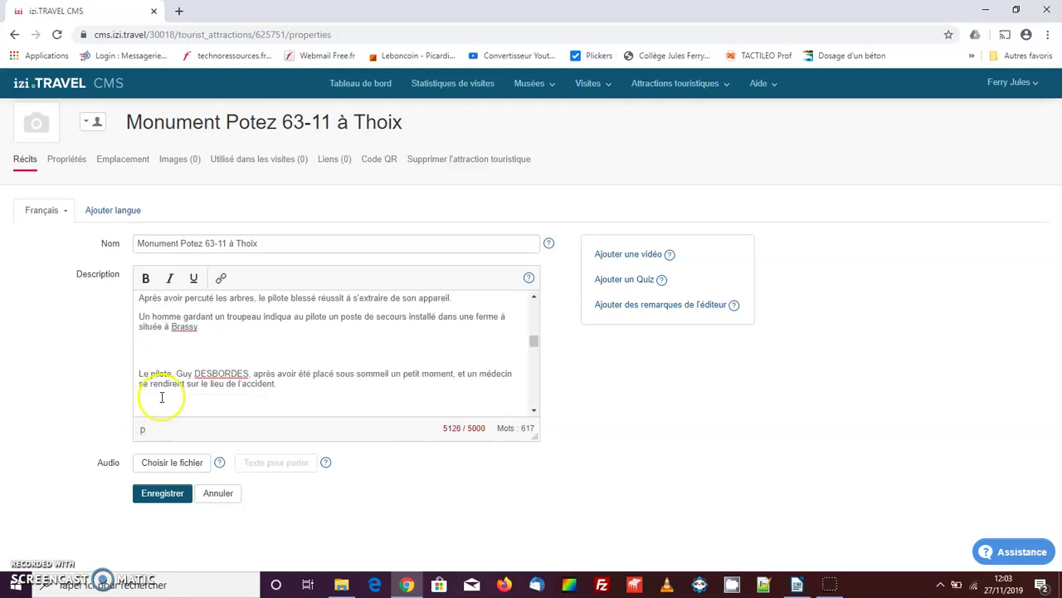
key("BackSpace")
key("BackSpace")
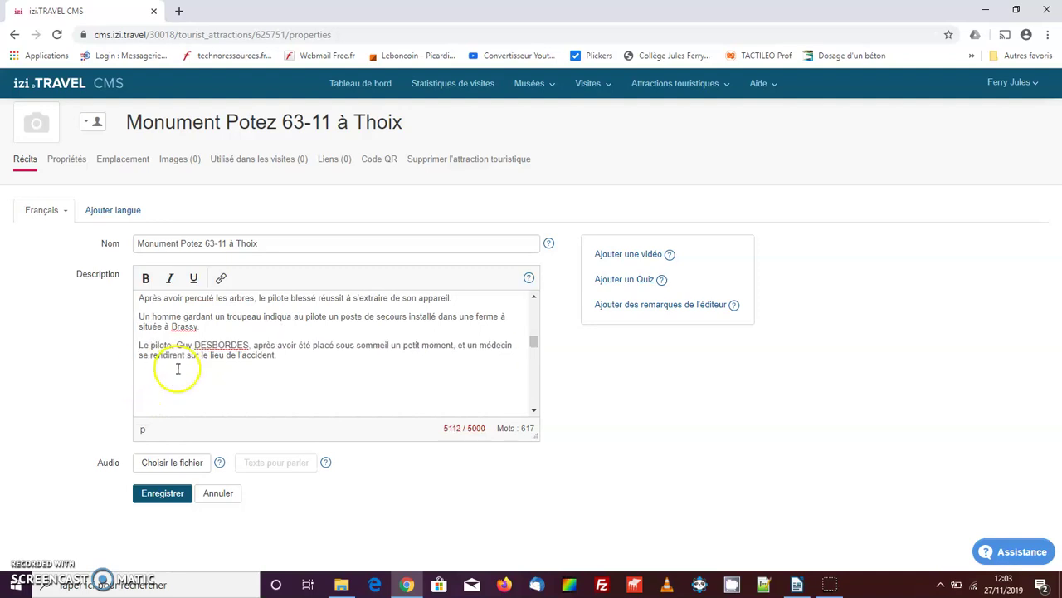
Step: Remove the blank lines before "Le corps de l'adjudant chef" and around the sentence "Le pilote et le médecin constatèrent"
scroll(335, 388, "down", 1)
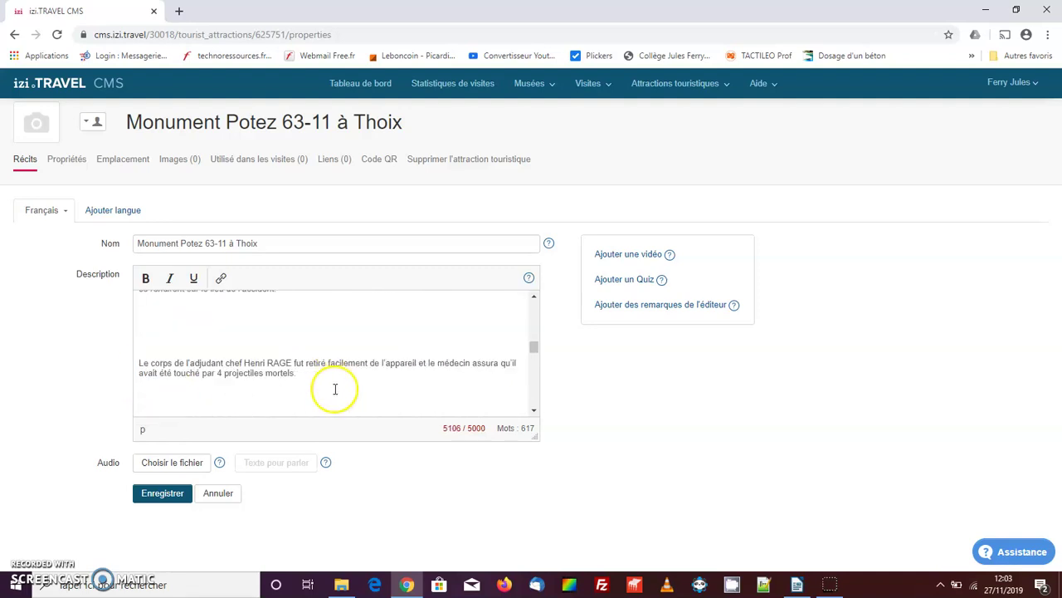
left_click(139, 362)
key("BackSpace")
key("BackSpace")
key("BackSpace")
left_click(186, 359)
key("BackSpace")
key("BackSpace")
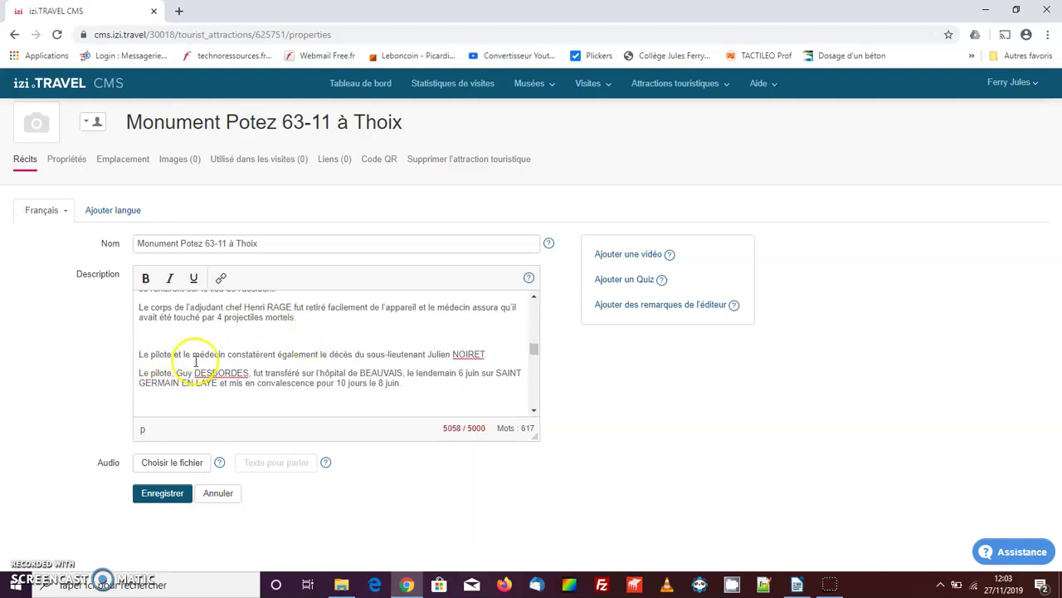
Step: Remove the blank lines before "Tout de suite après la fin de la guerre", "Ce monument en granit" and "L'inscription suivante"
scroll(156, 382, "down", 2)
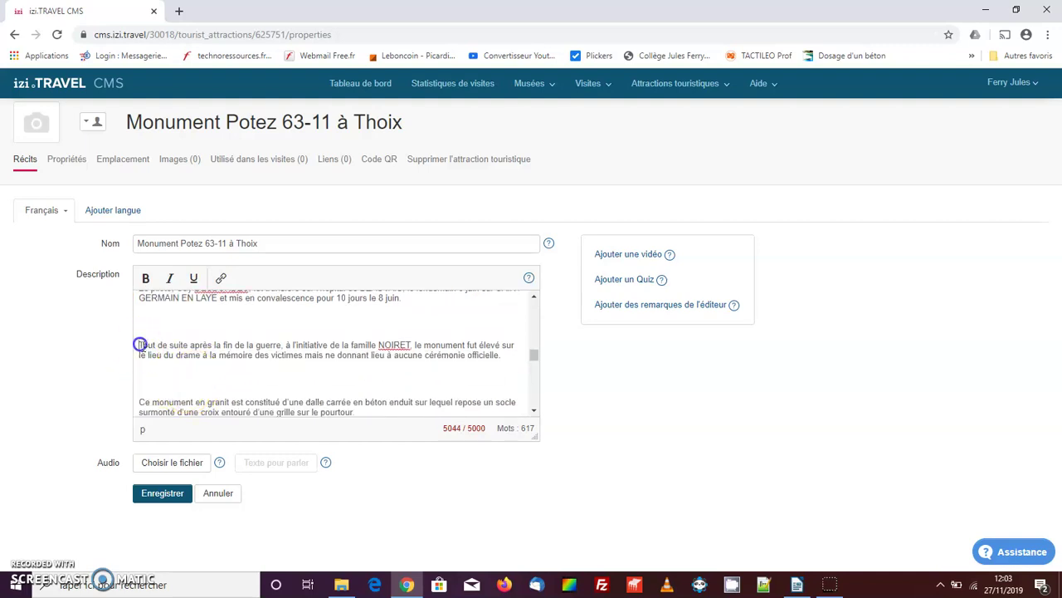
key("BackSpace")
key("BackSpace")
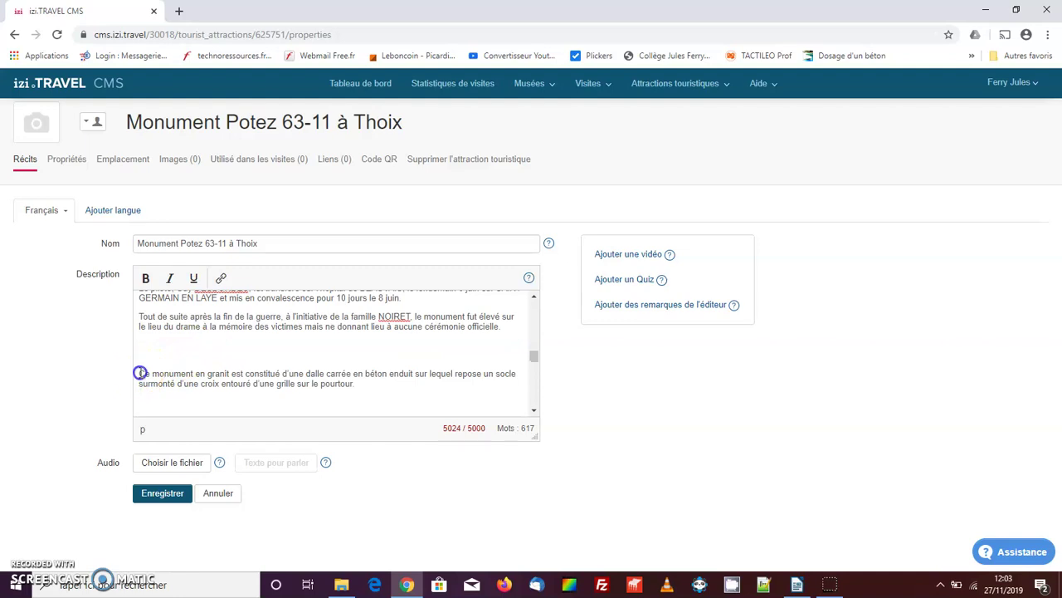
key("BackSpace")
key("BackSpace")
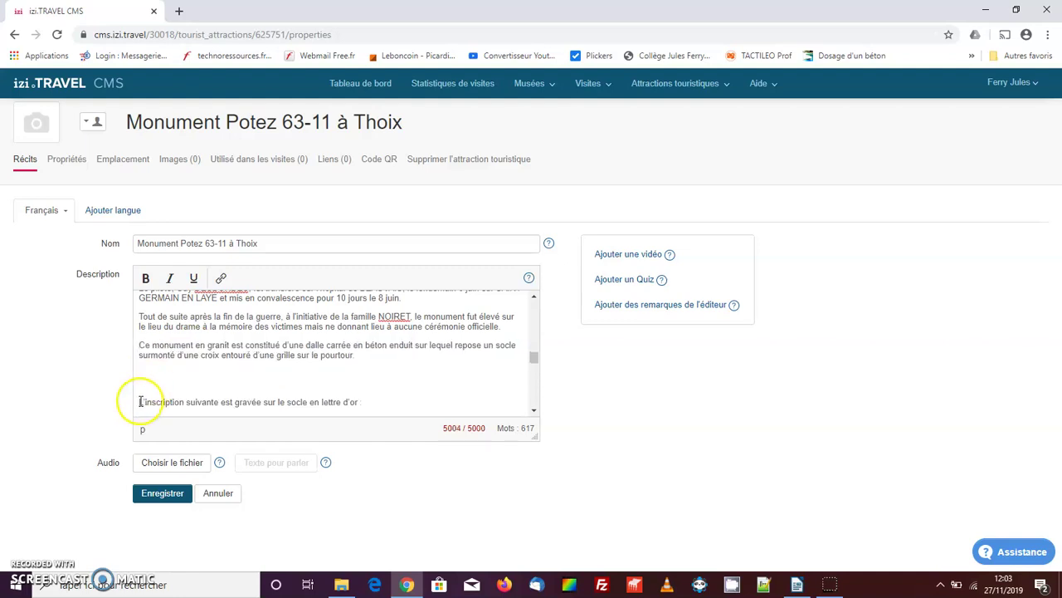
key("BackSpace")
key("BackSpace")
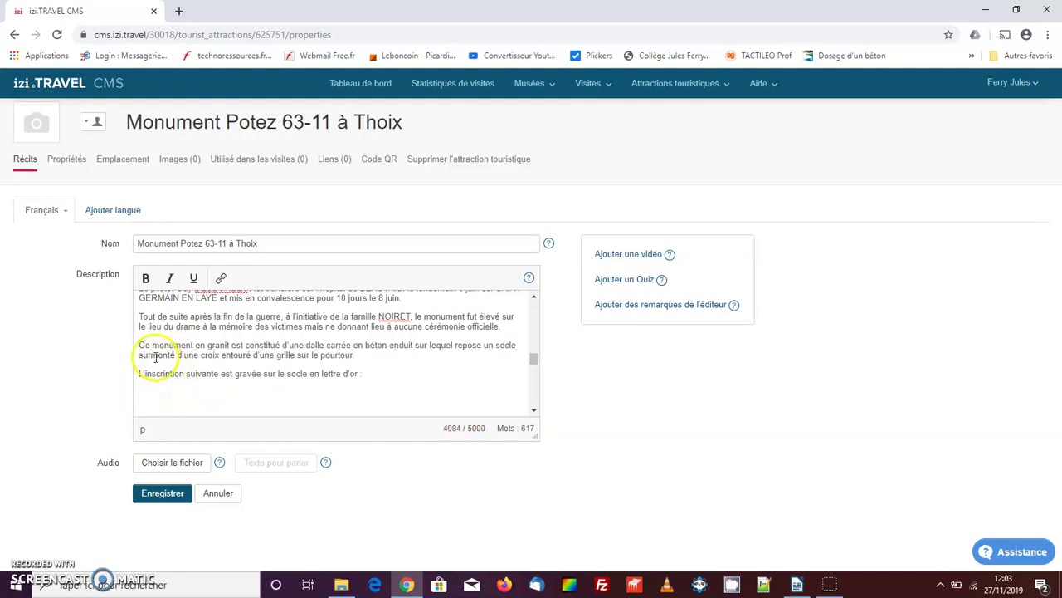
Step: Close the gap before the inscription line "Ici" and remove the blank line before "Depuis, suite à des opérations de remembrement"
scroll(190, 399, "down", 1)
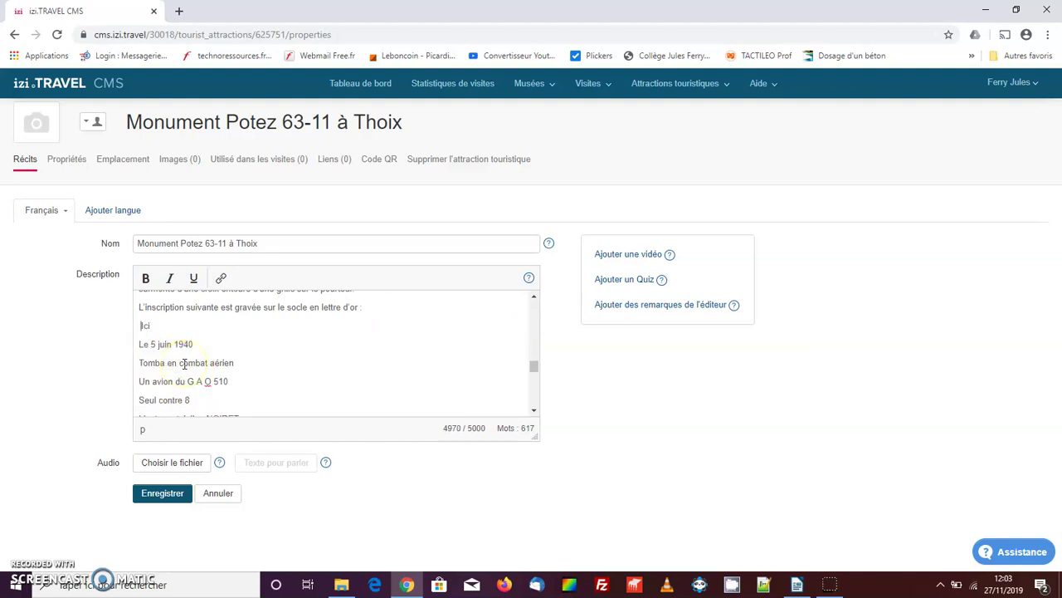
key("BackSpace")
key("BackSpace")
scroll(190, 363, "down", 2)
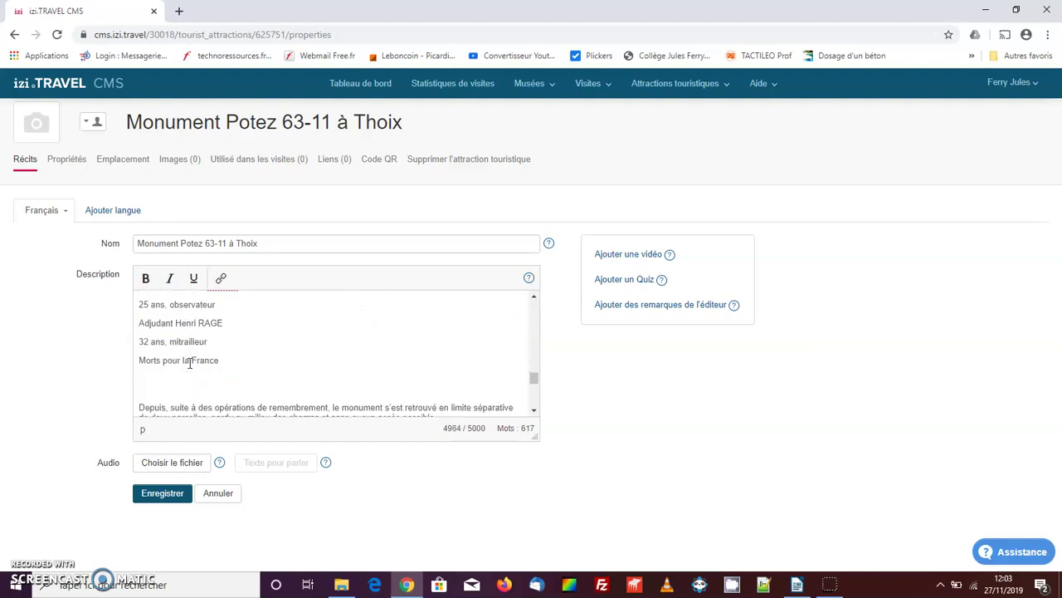
scroll(190, 363, "up", 2)
scroll(190, 363, "down", 5)
left_click(147, 345)
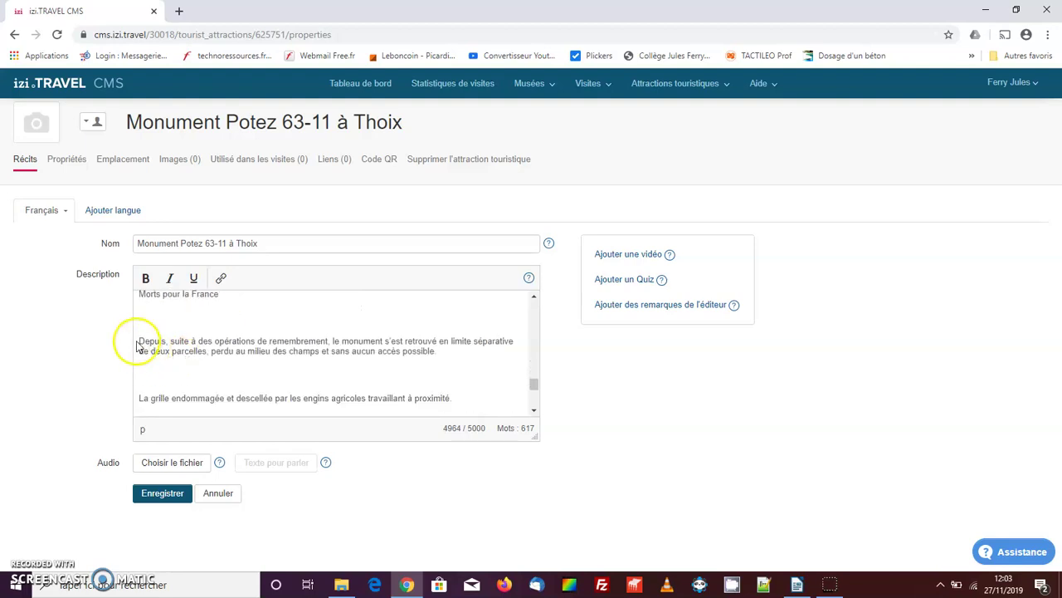
key("BackSpace")
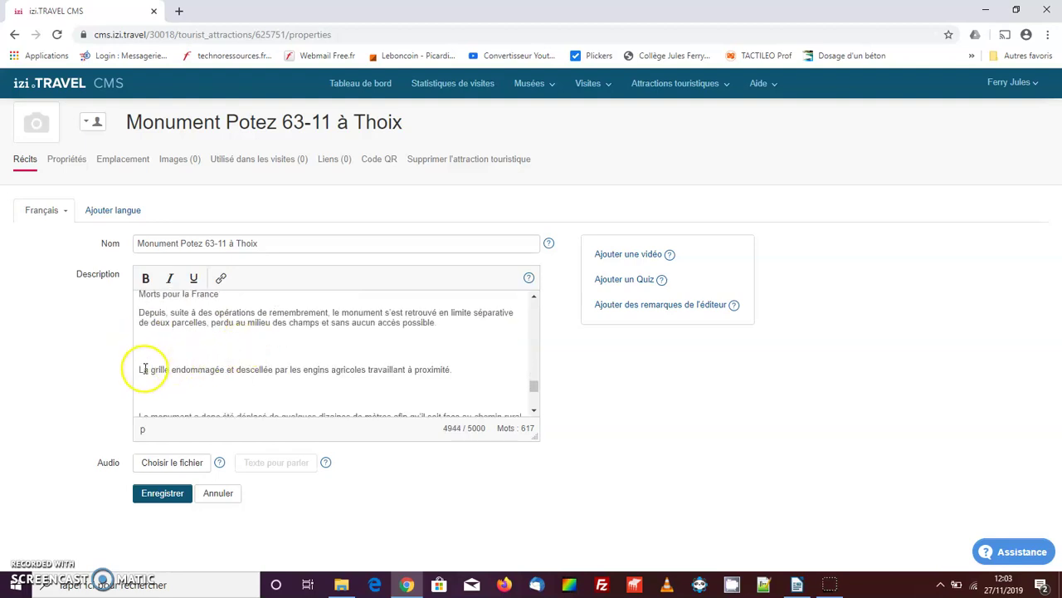
Step: Remove the blank lines before "La grille endommagée", "Le monument a donc été déplacé" and "Pour ce faire"
left_click(139, 370)
key("BackSpace")
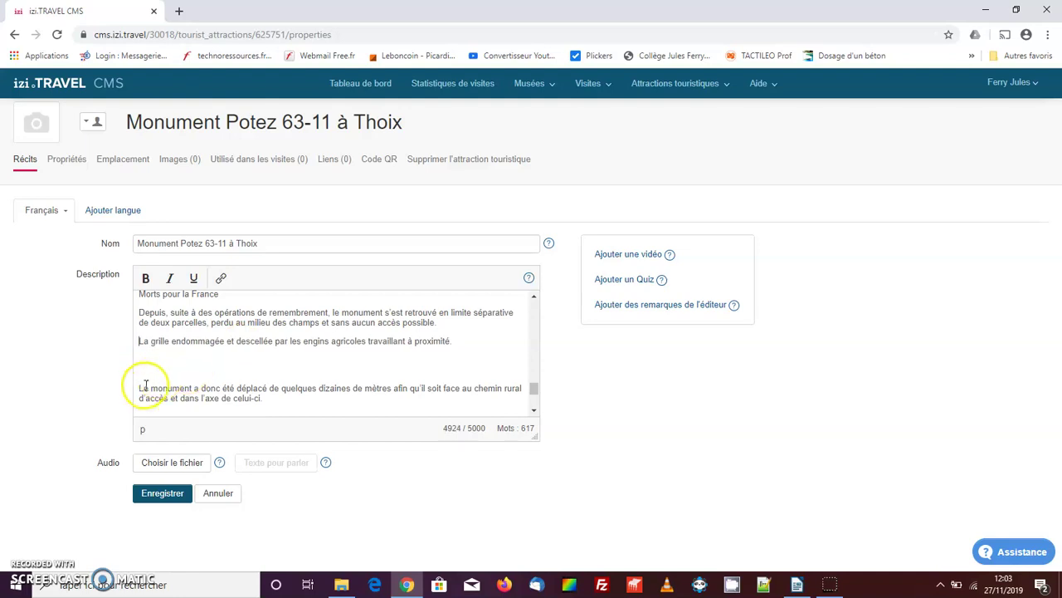
key("BackSpace")
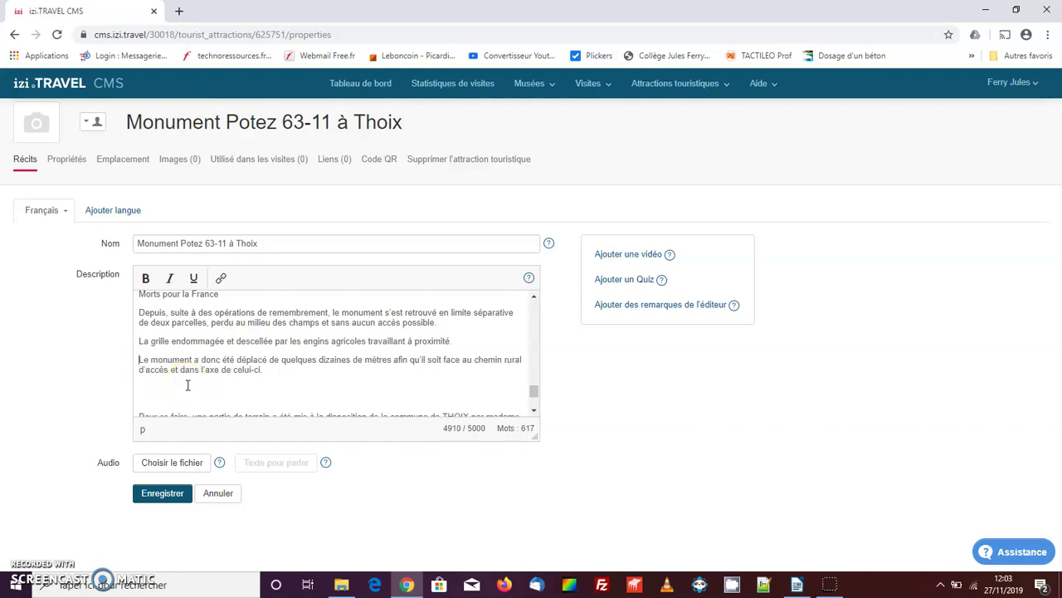
scroll(184, 389, "down", 1)
key("BackSpace")
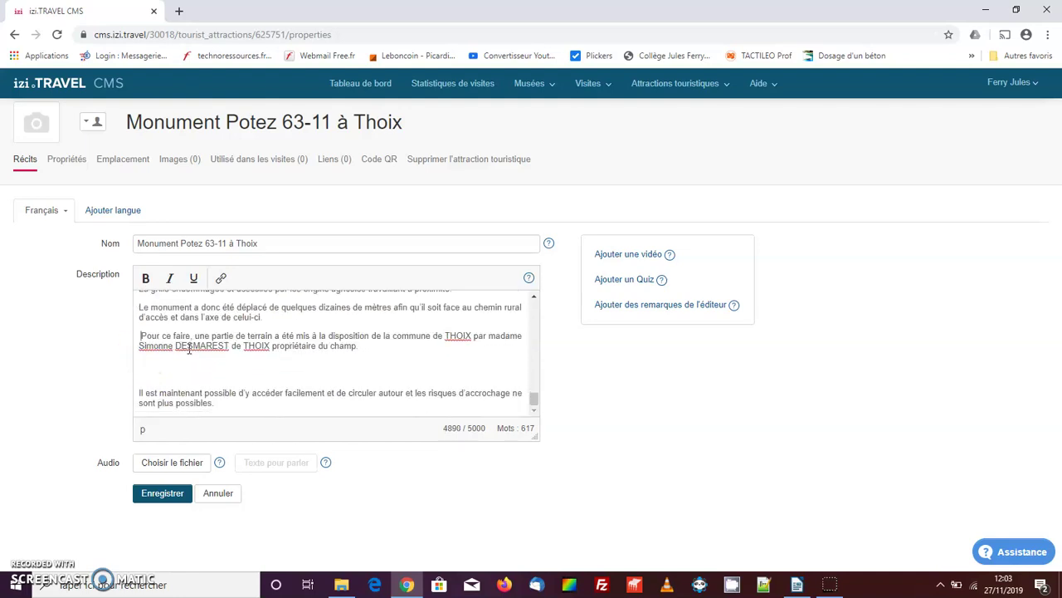
Step: Remove the leading spaces before "Pour ce faire" and the blank lines before "Il est maintenant possible", and save the description
key("Delete")
left_click(140, 393)
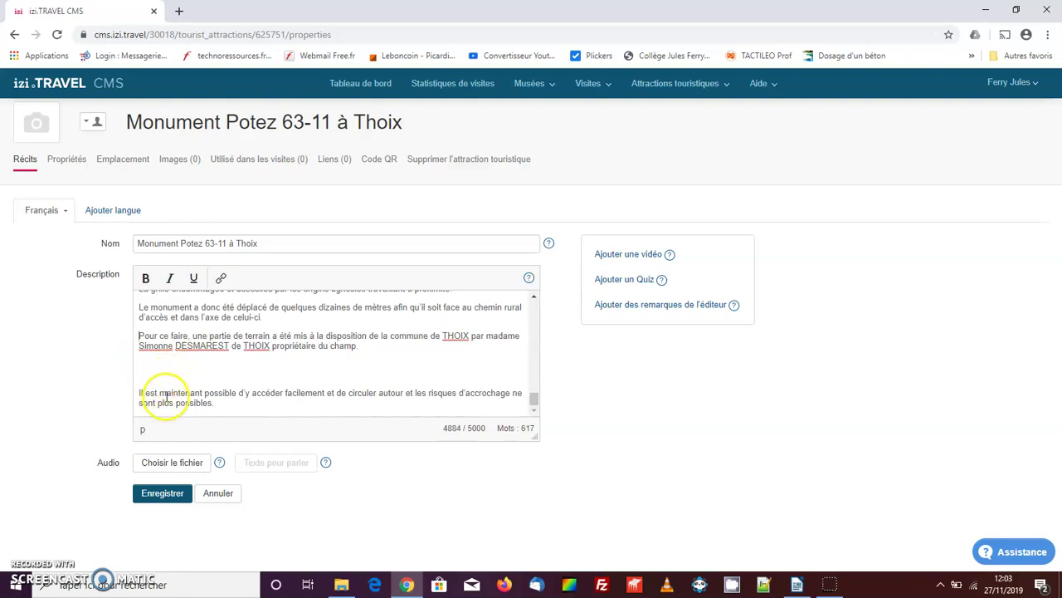
key("BackSpace")
key("Delete")
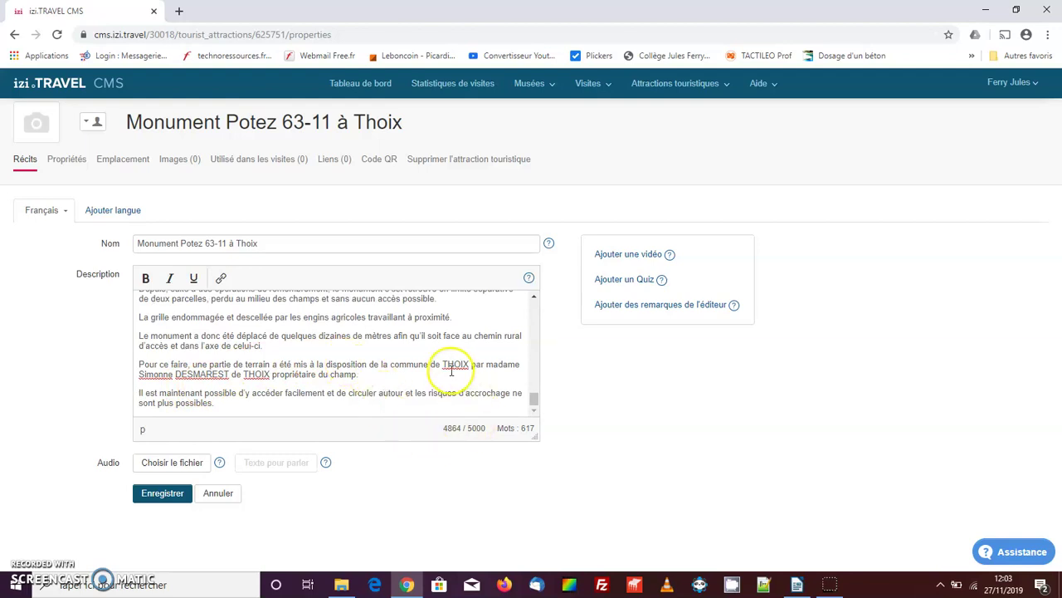
scroll(451, 371, "up", 5)
scroll(452, 370, "up", 5)
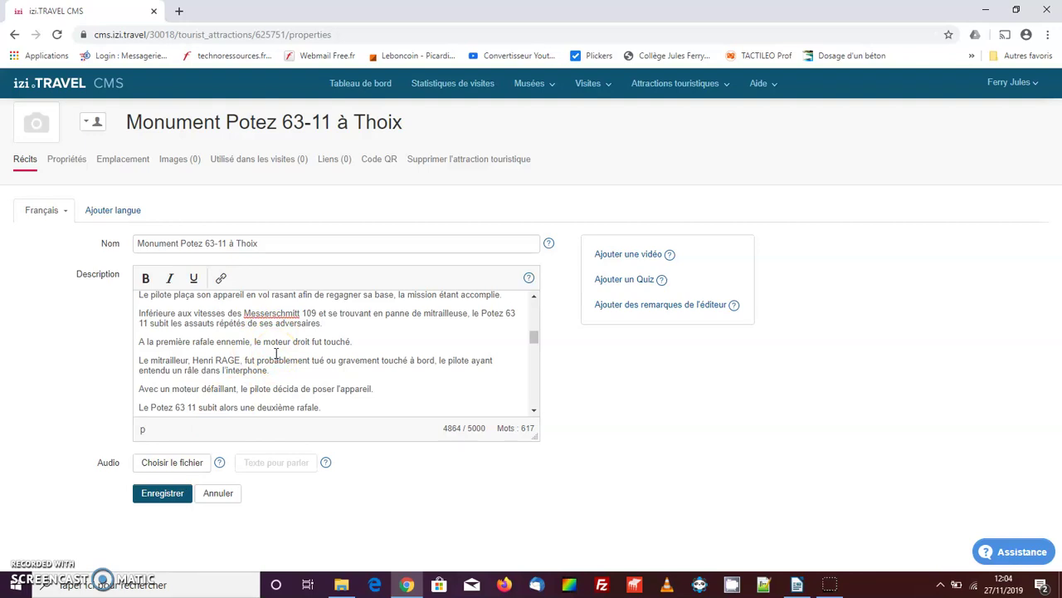
left_click(163, 498)
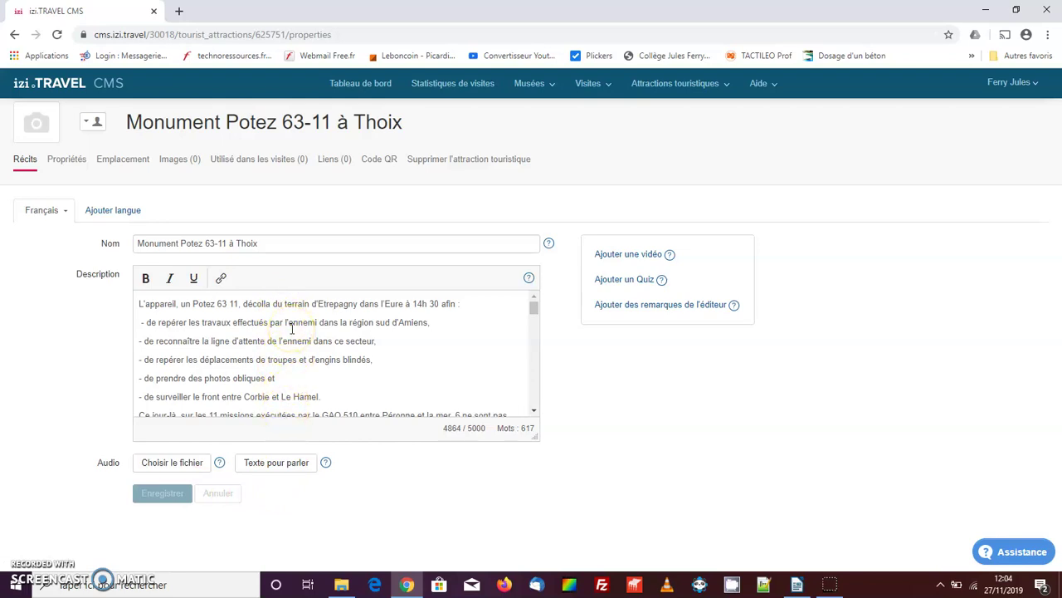
Step: Generate text-to-speech audio from the description with the voice "French, Céline, Female"
left_click(274, 468)
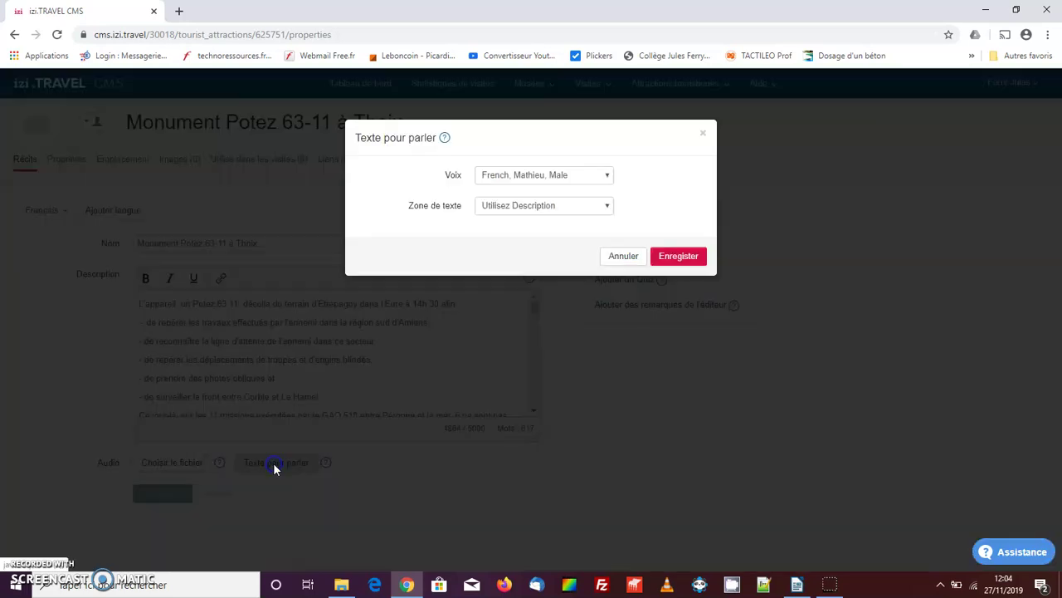
left_click(517, 179)
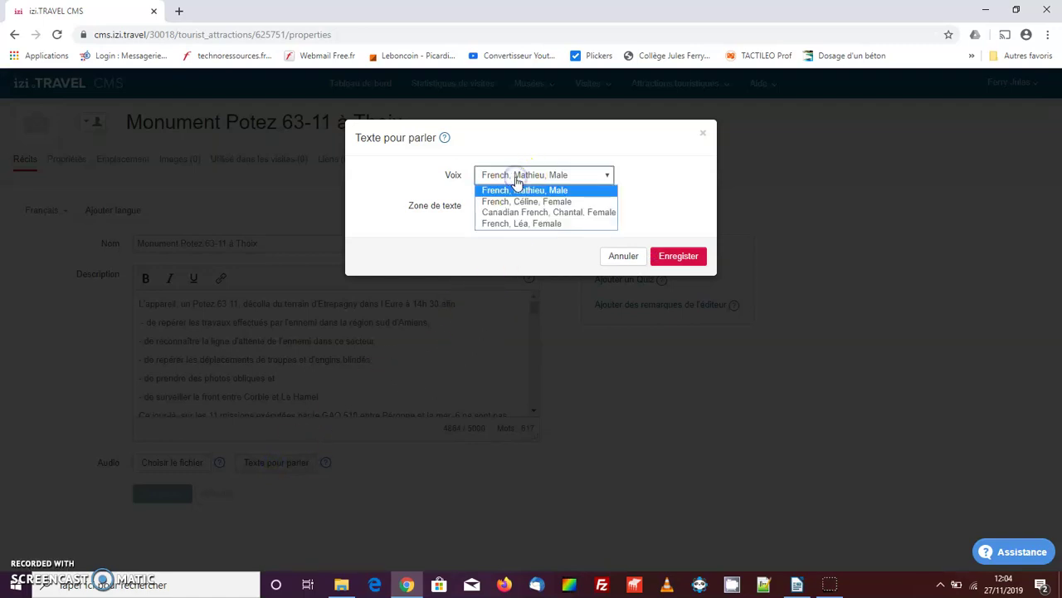
left_click(521, 213)
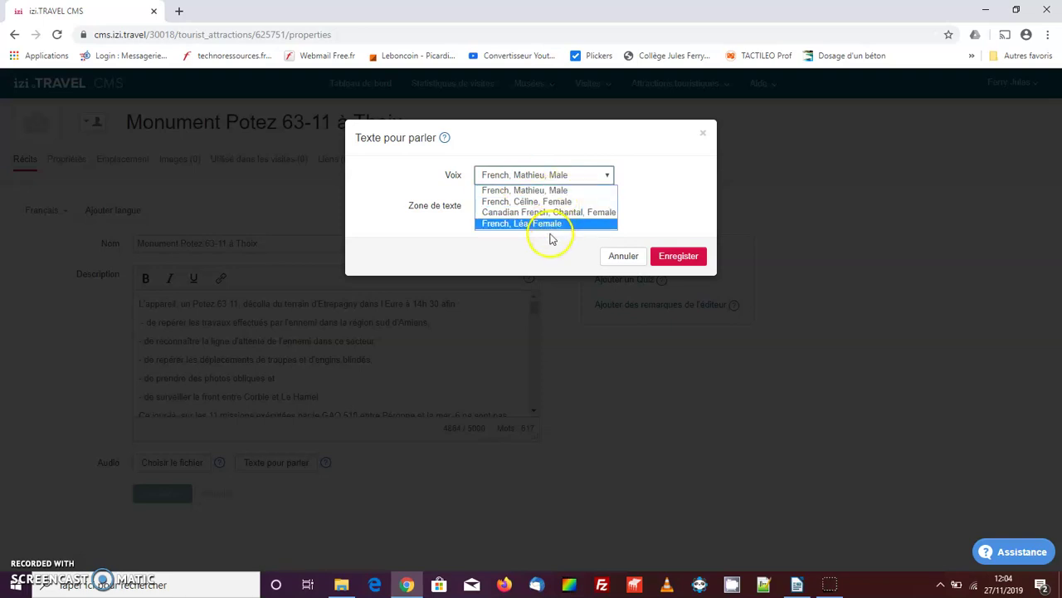
left_click(531, 209)
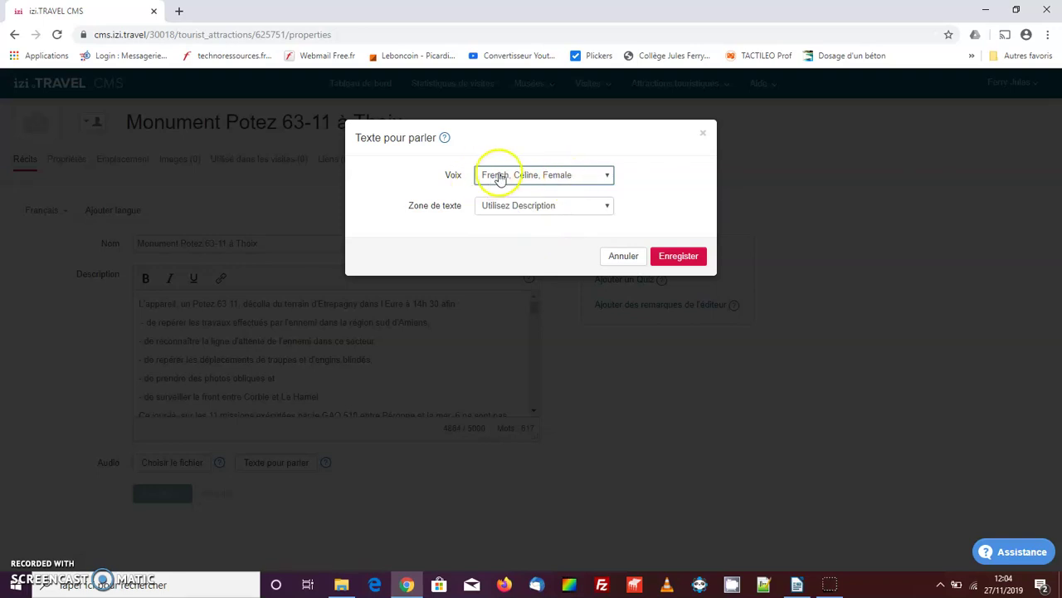
left_click(662, 258)
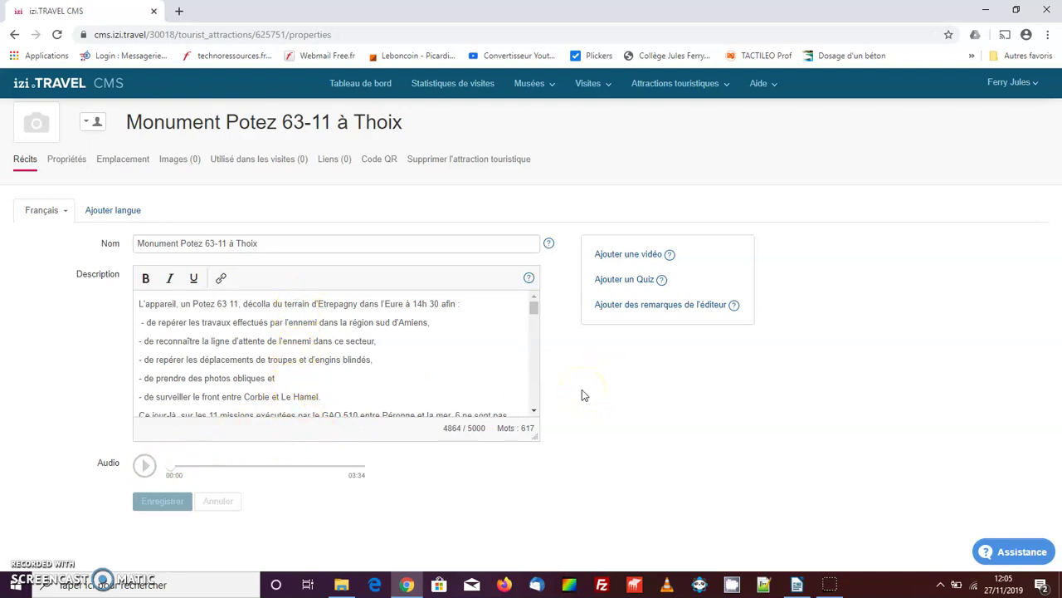
Step: Upload the image Epave_Potez.jpg to the attraction and title it "Epave du Potez 63_11"
left_click(183, 171)
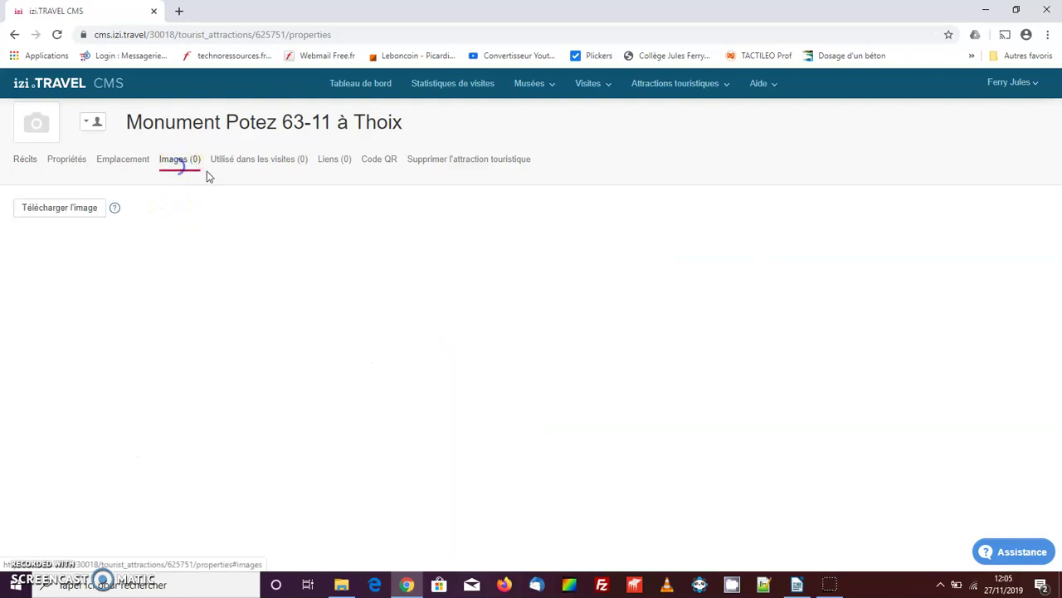
left_click(78, 209)
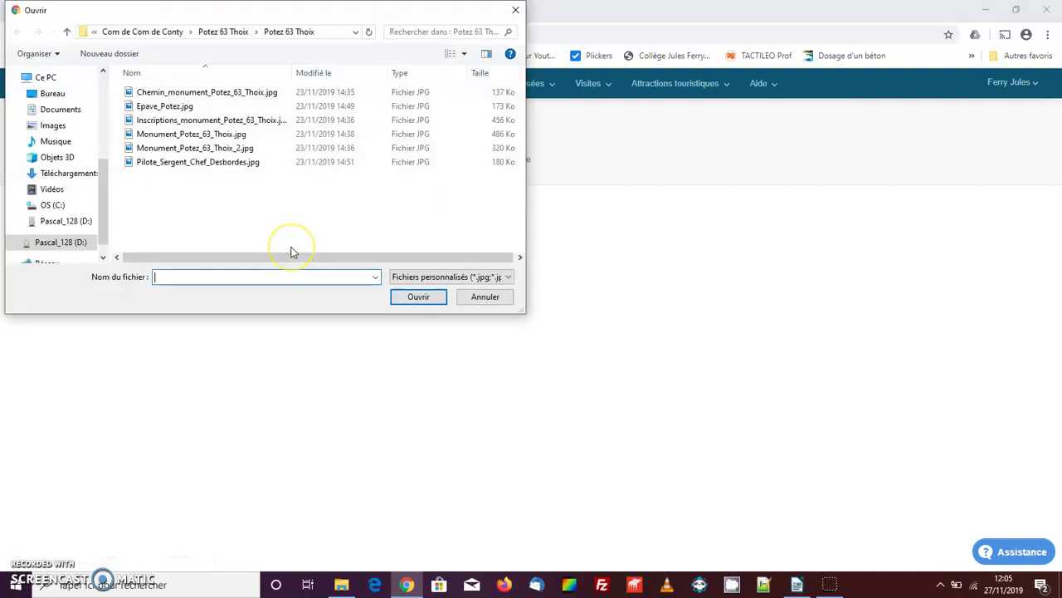
left_click(277, 236)
left_click(163, 108)
left_click(407, 298)
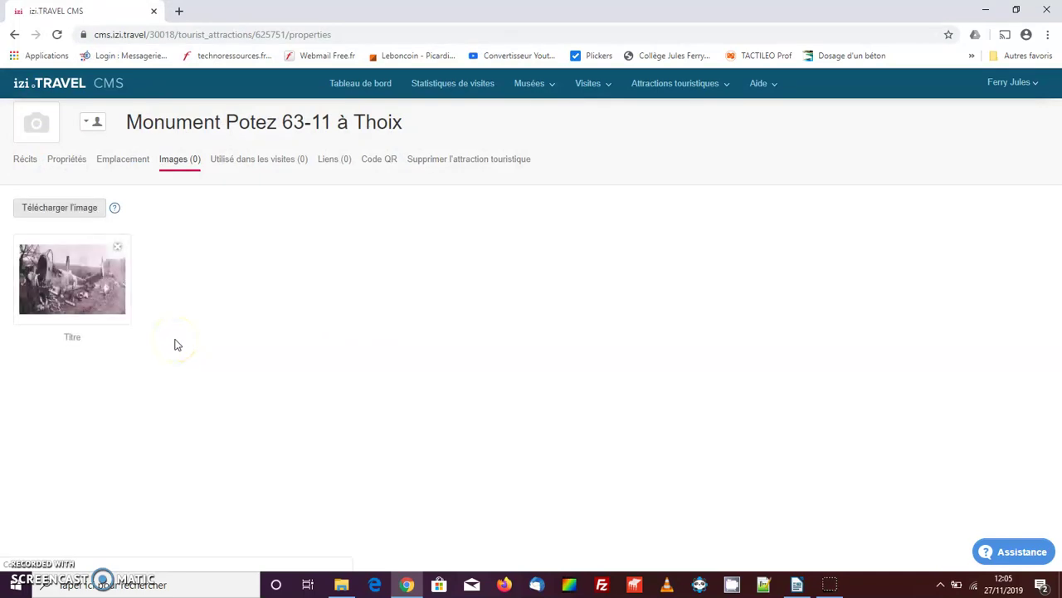
left_click(75, 342)
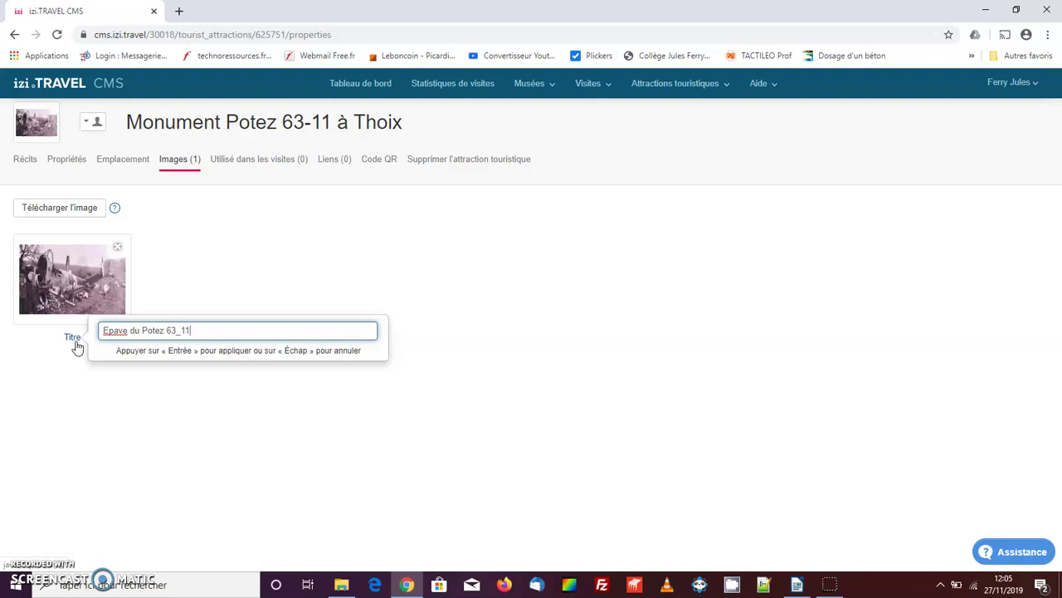
key("Return")
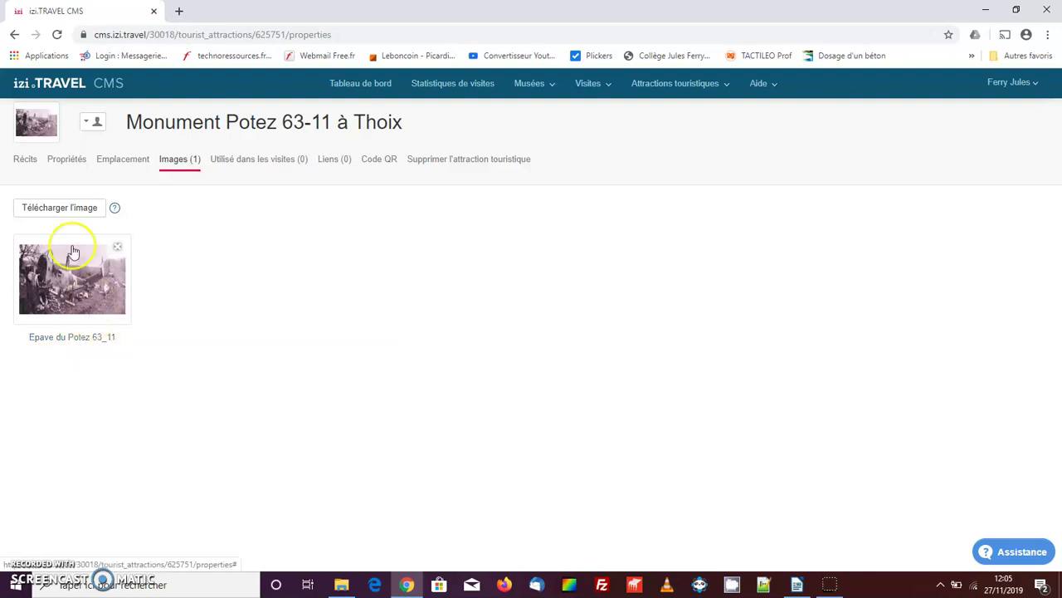
Step: Upload Monument_Potez_63_Thoix.jpg as the attraction's second image
left_click(35, 209)
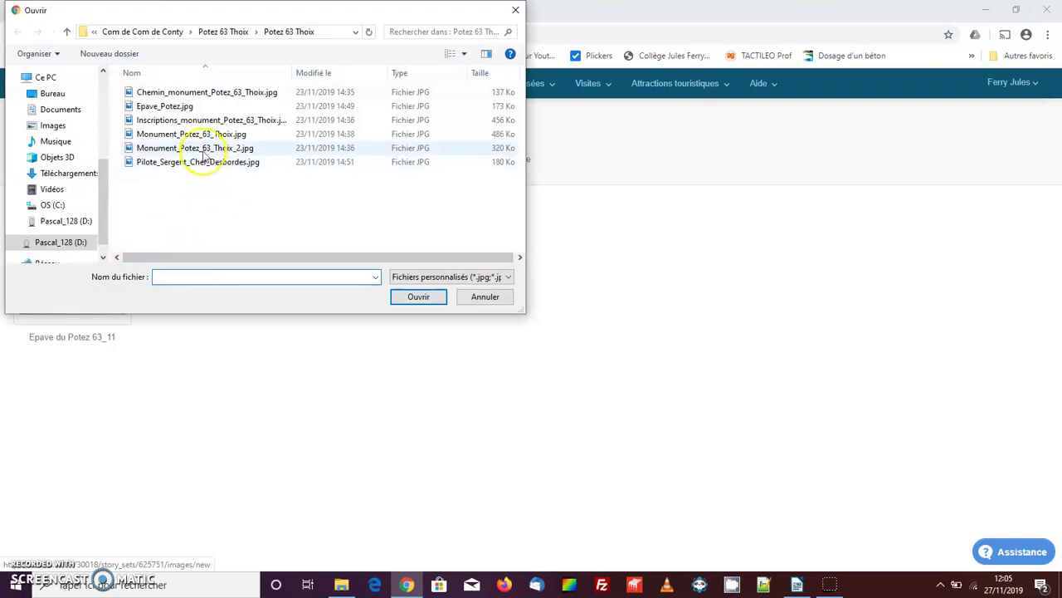
double_click(202, 136)
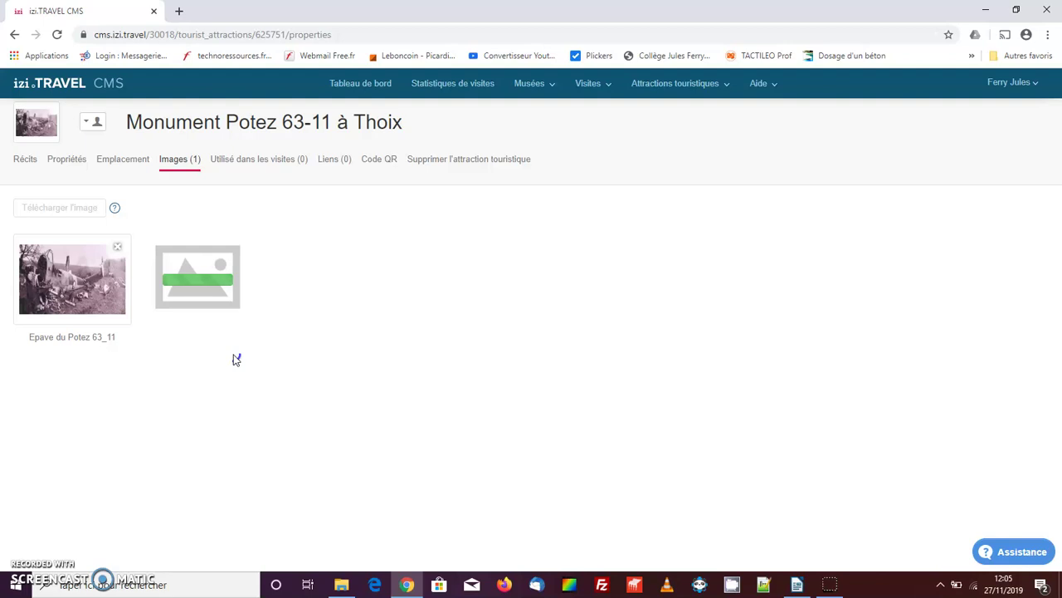
left_click(62, 216)
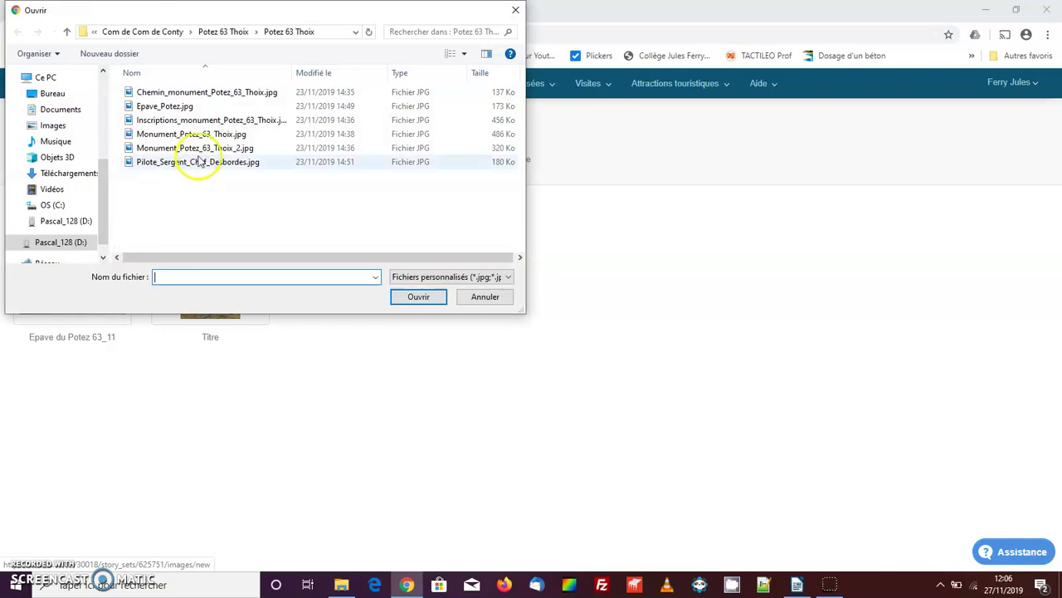
double_click(199, 162)
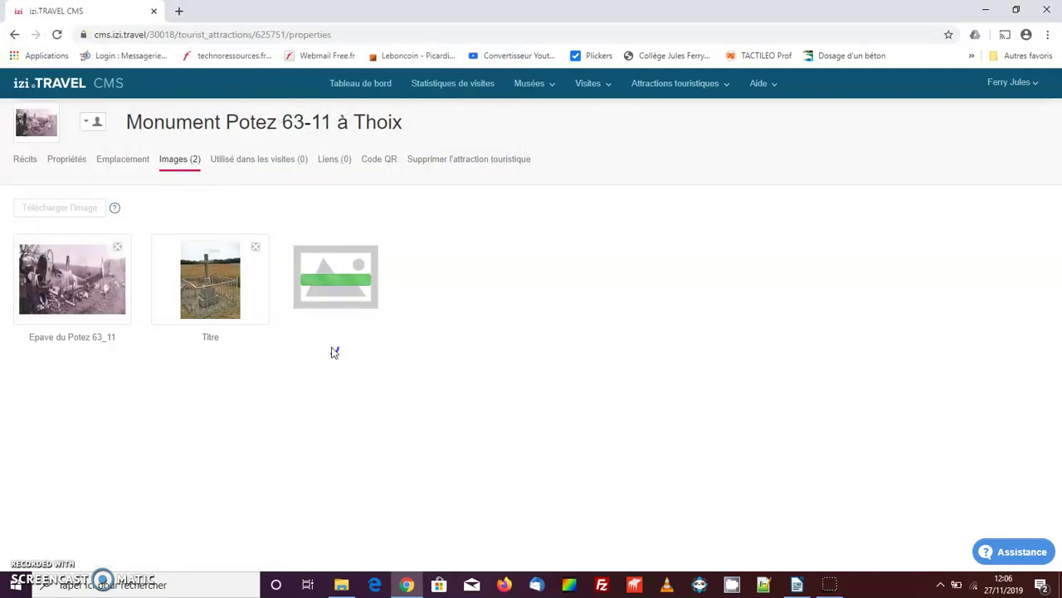
left_click(340, 306)
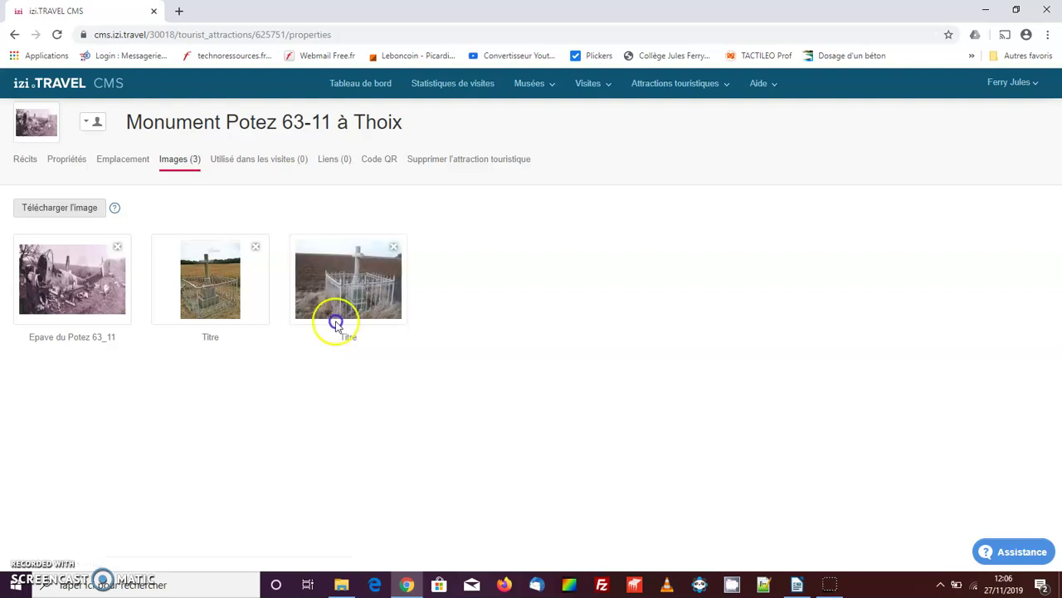
left_click(392, 248)
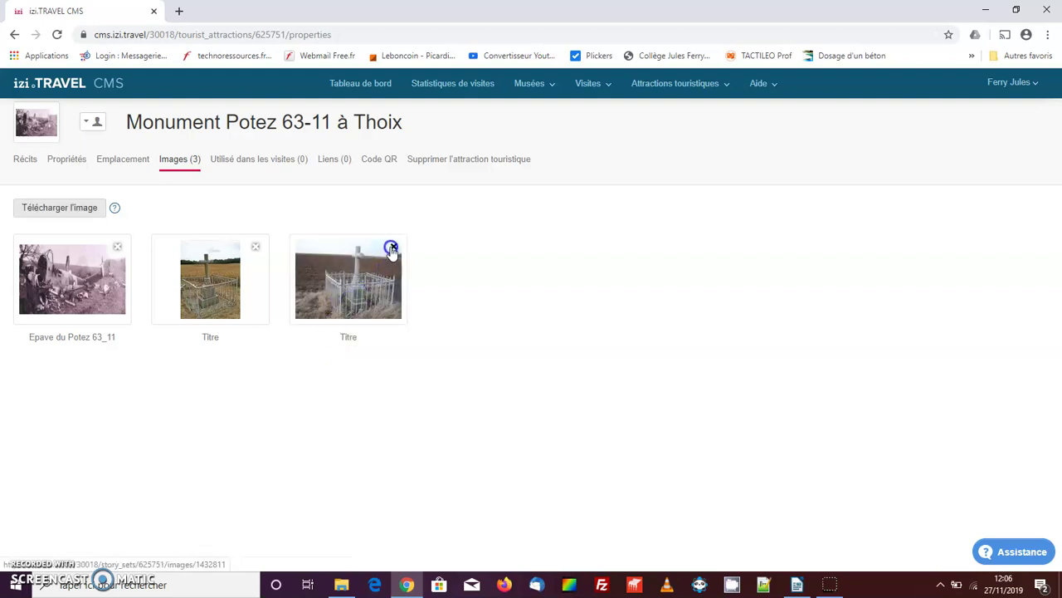
left_click(585, 111)
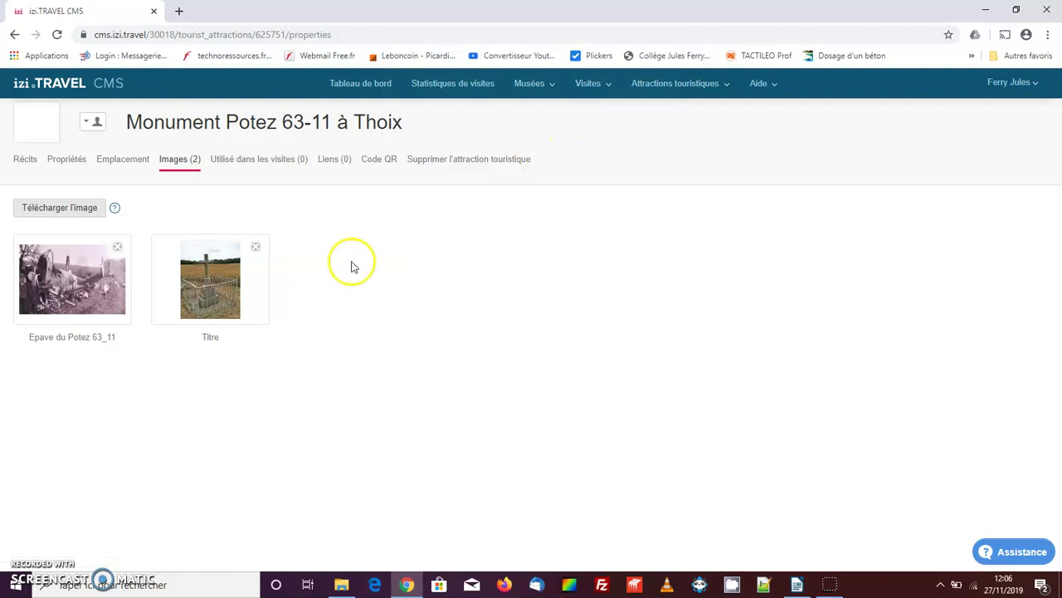
Step: Title the second image, showing the monument, "Monument du Potez 63-11"
left_click(226, 339)
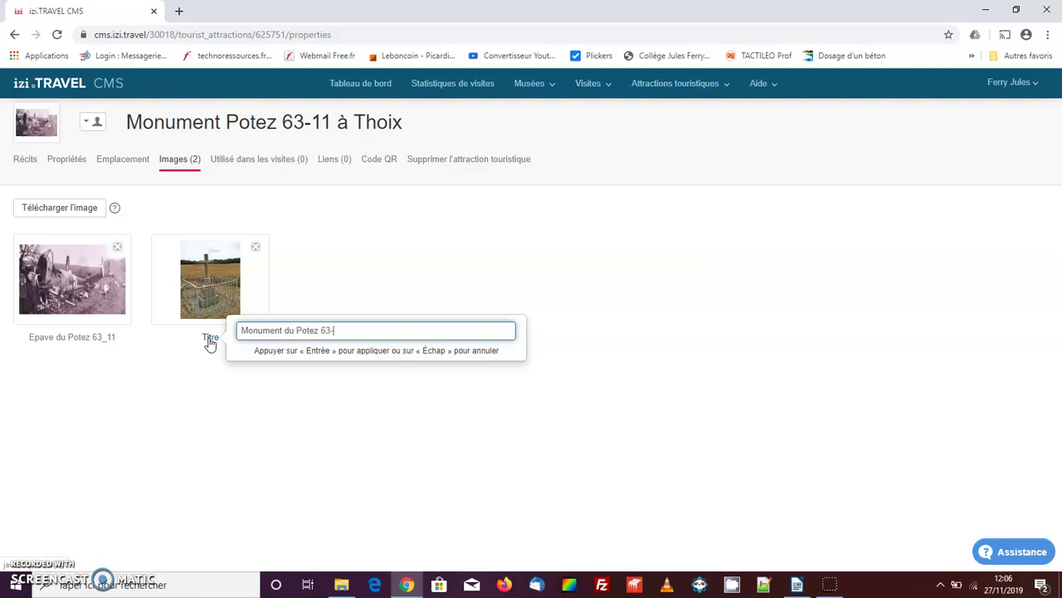
key("Return")
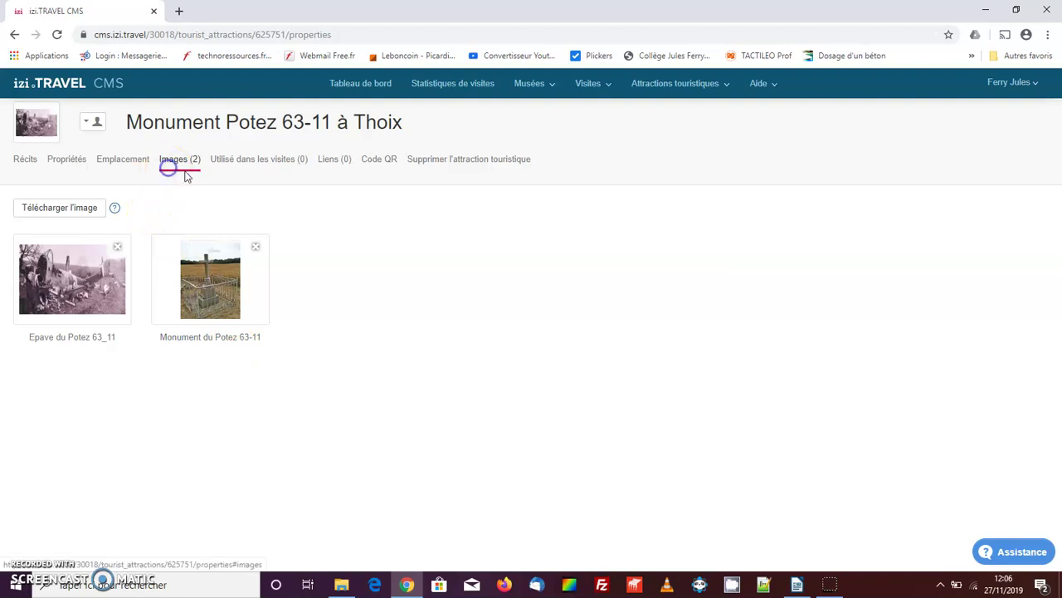
Step: Upload the photo of the pilot as the third image and title it with the pilot's rank and full name
left_click(58, 216)
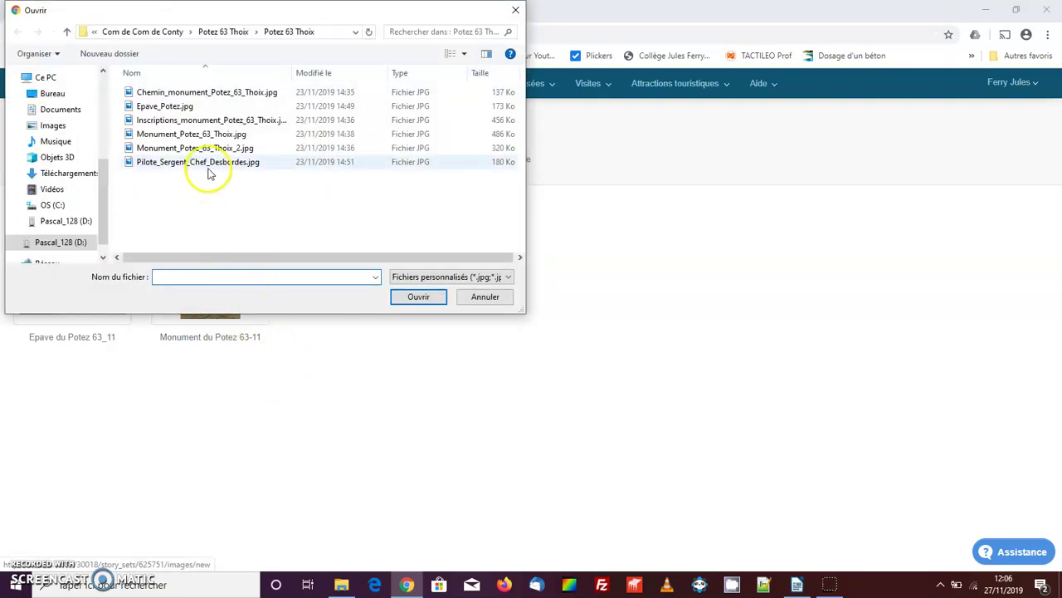
double_click(198, 162)
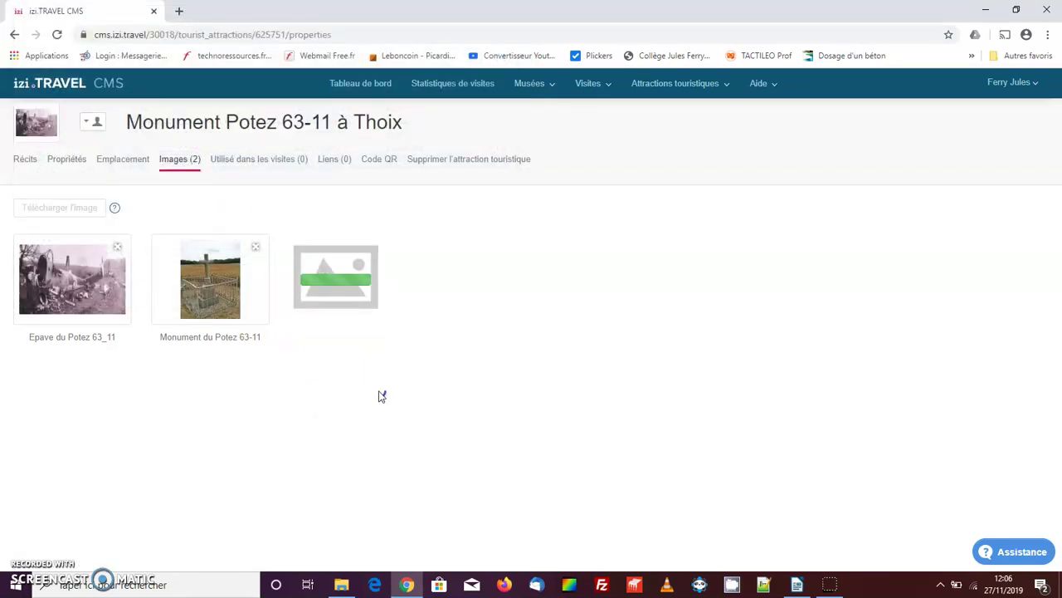
left_click(349, 342)
left_click(391, 329)
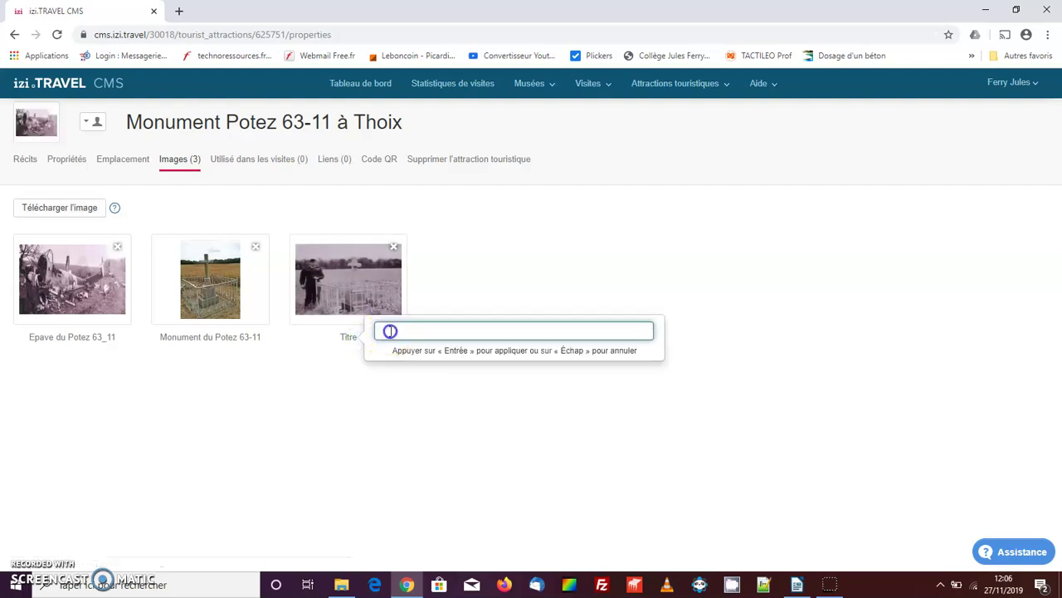
type("P")
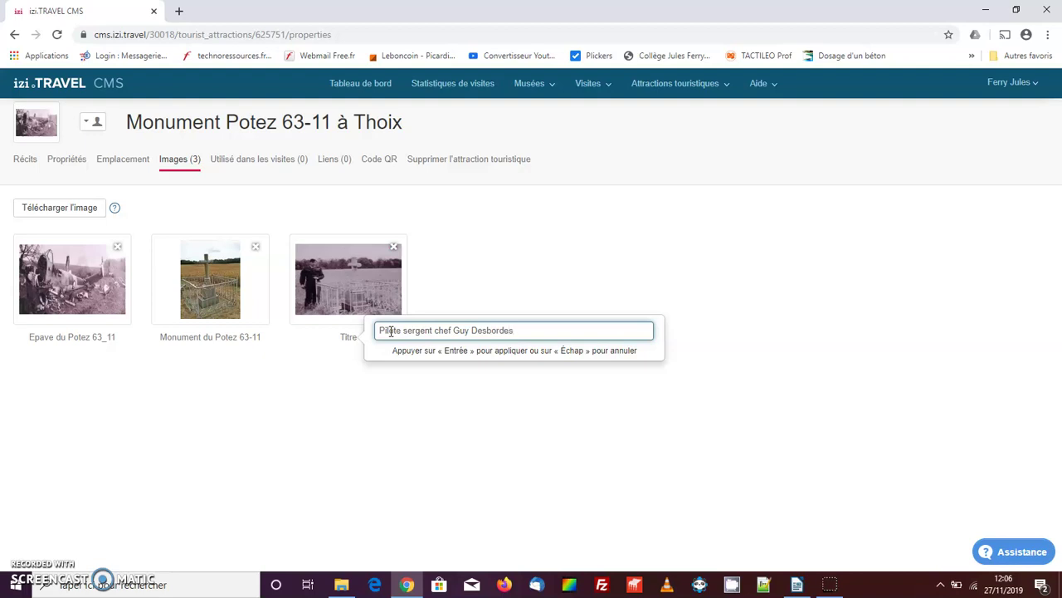
key("Return")
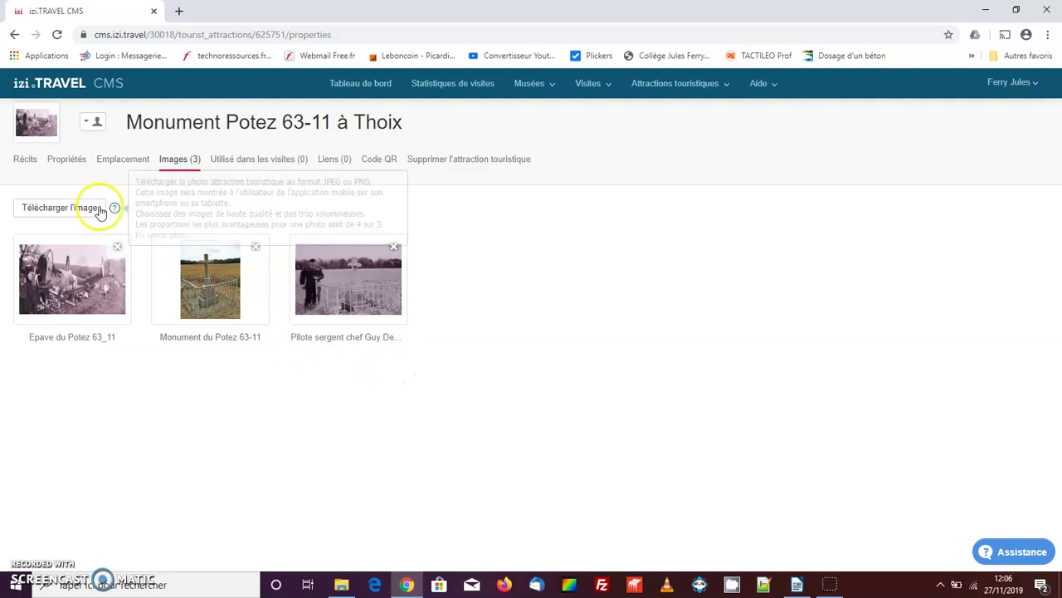
Step: Check the attraction's properties and its French story with description and audio, and return to the dashboard
left_click(71, 168)
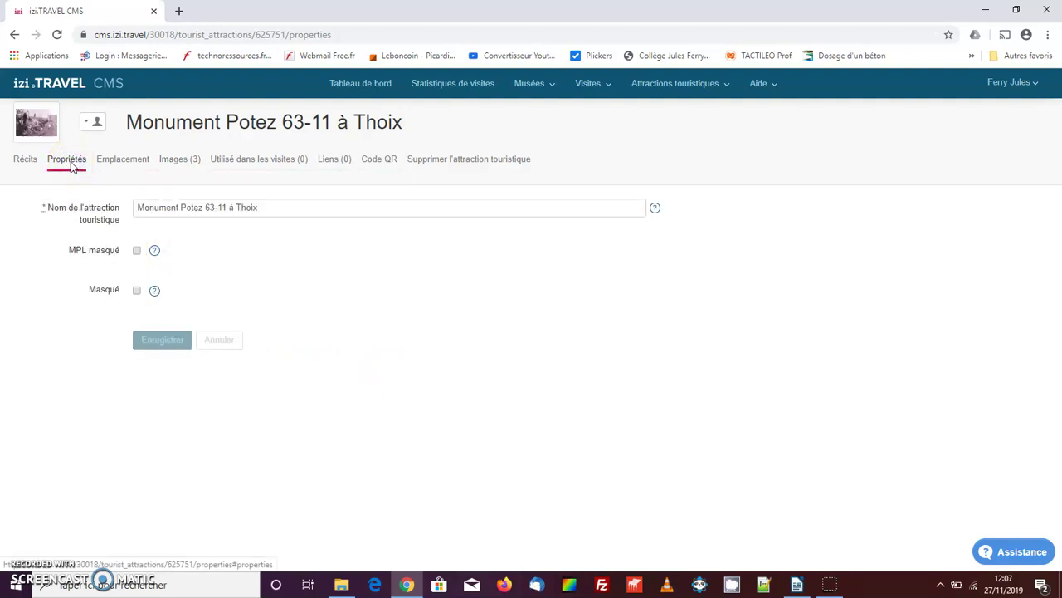
left_click(25, 166)
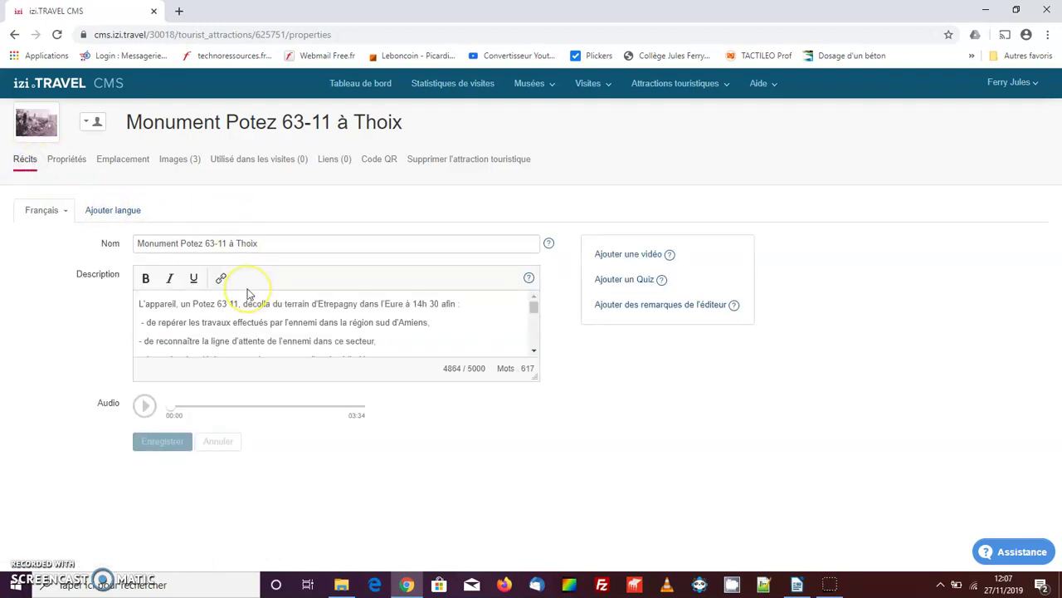
left_click(360, 83)
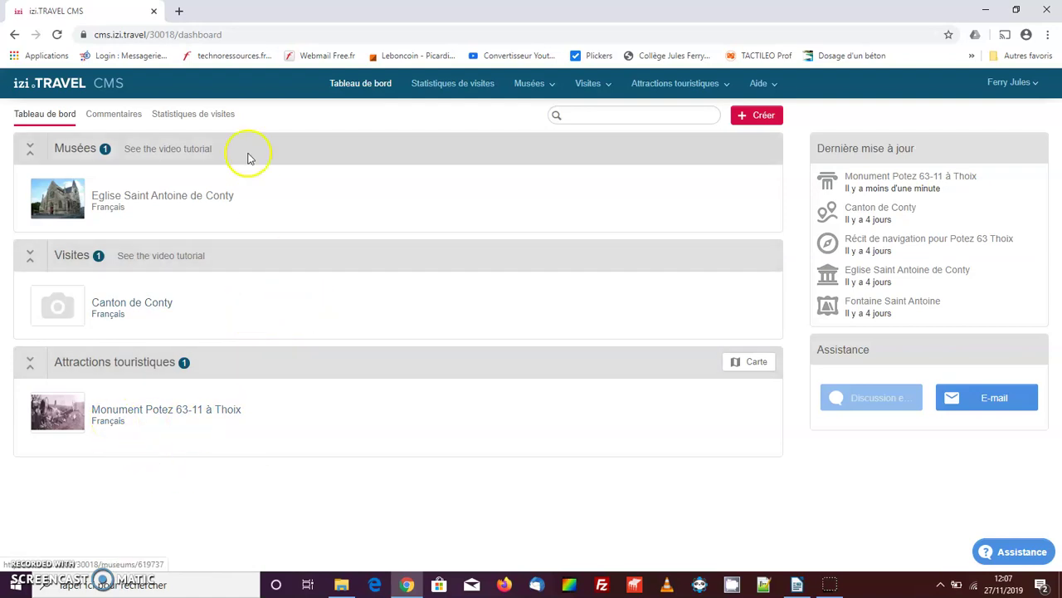
Step: Open technoresources.free.fr's izi.TRAVEL help page "Créer une attraction touristique" in a new browser tab
left_click(178, 11)
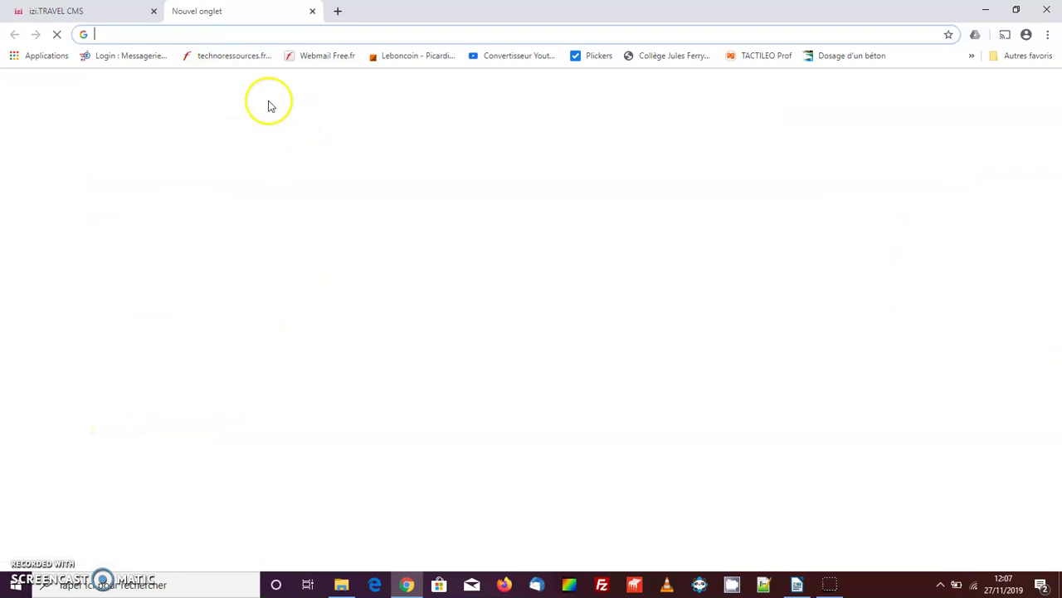
left_click(221, 59)
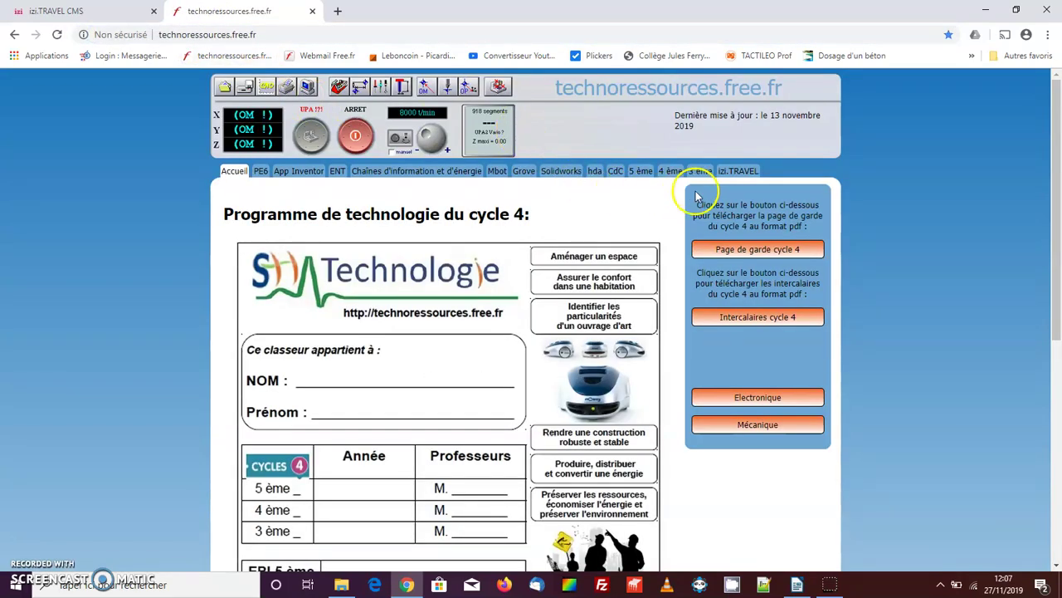
left_click(738, 171)
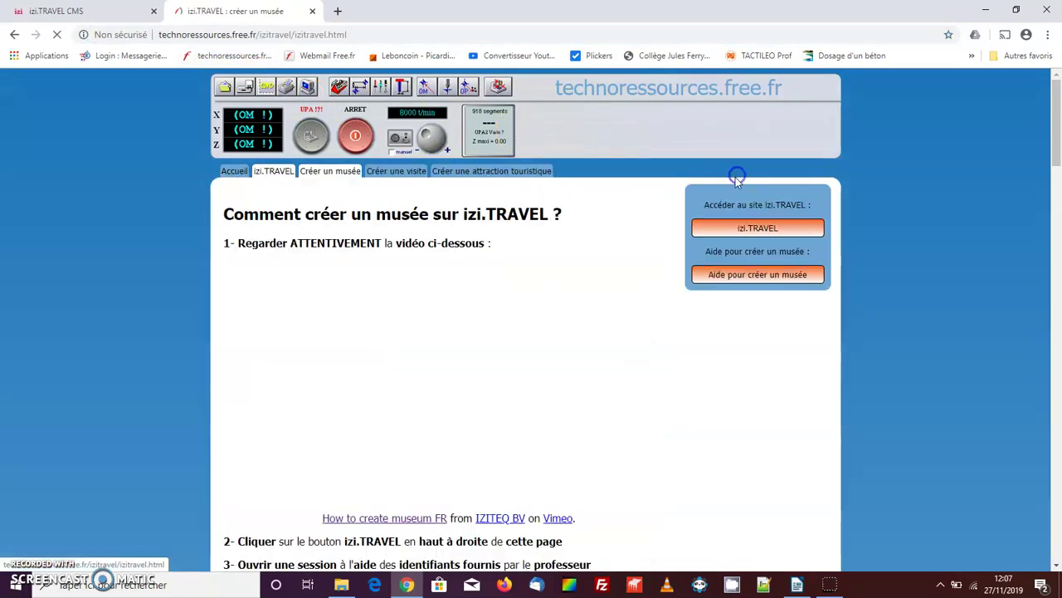
left_click(494, 176)
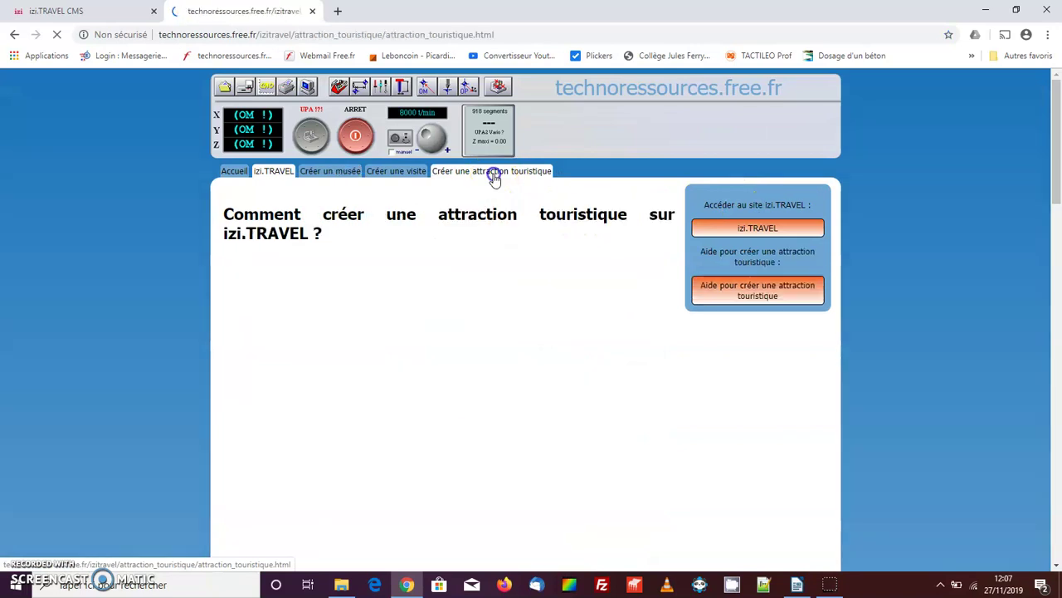
Step: Open the linked izi.TRAVEL help page for creating a tourist attraction and read through its sections on the « découverte » mode
left_click(761, 297)
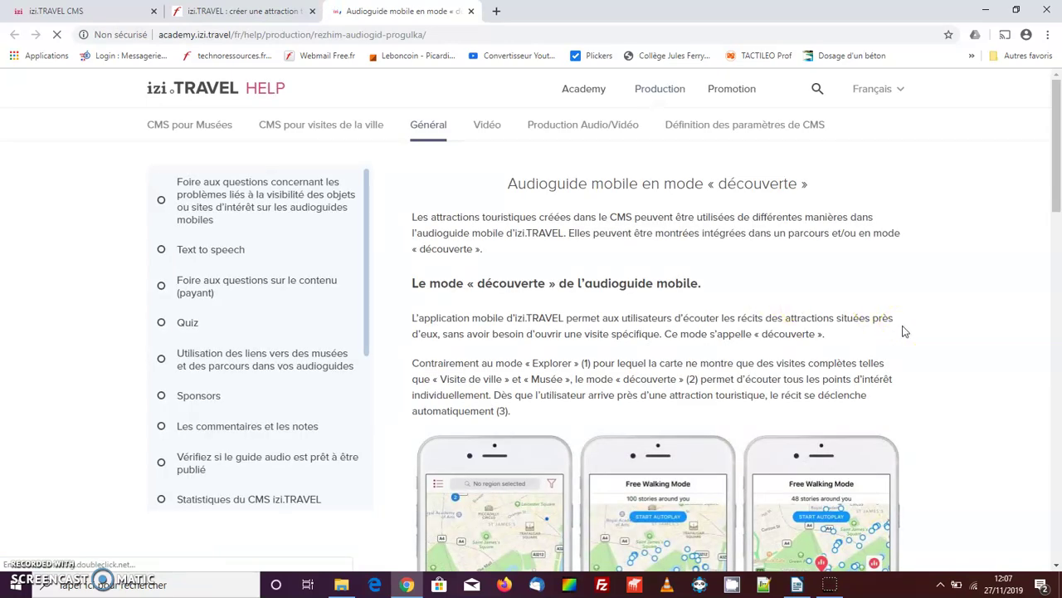
scroll(924, 368, "down", 2)
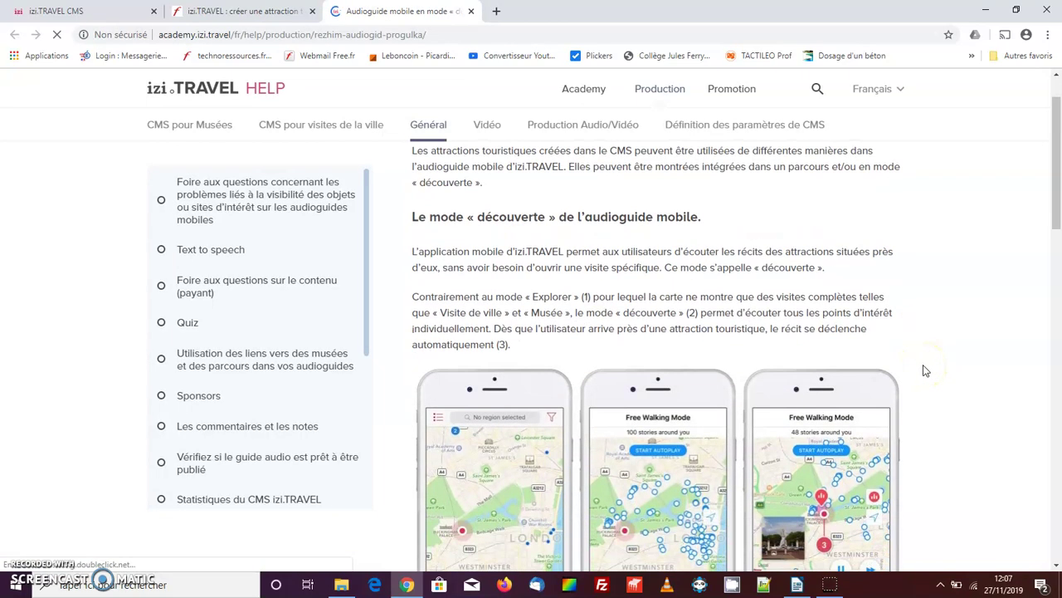
scroll(926, 370, "down", 3)
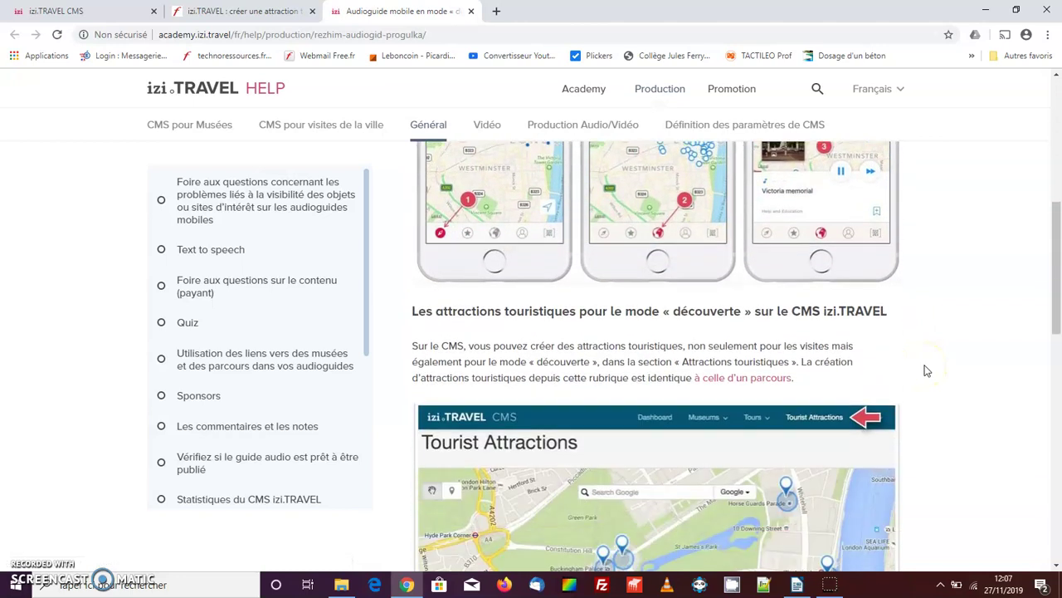
scroll(927, 370, "up", 5)
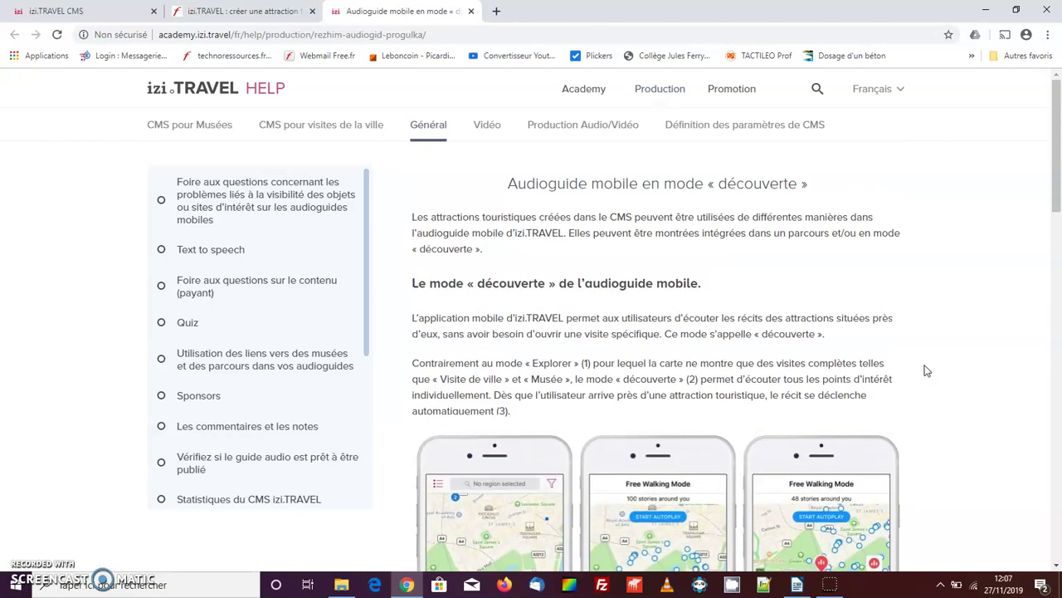
scroll(927, 370, "down", 1)
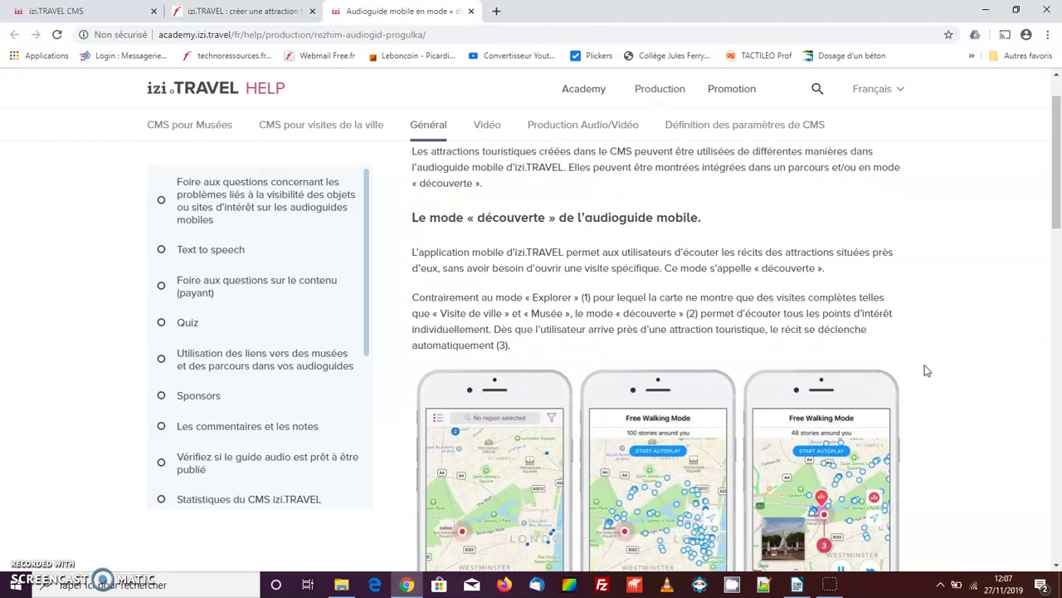
scroll(927, 371, "down", 1)
scroll(928, 370, "up", 2)
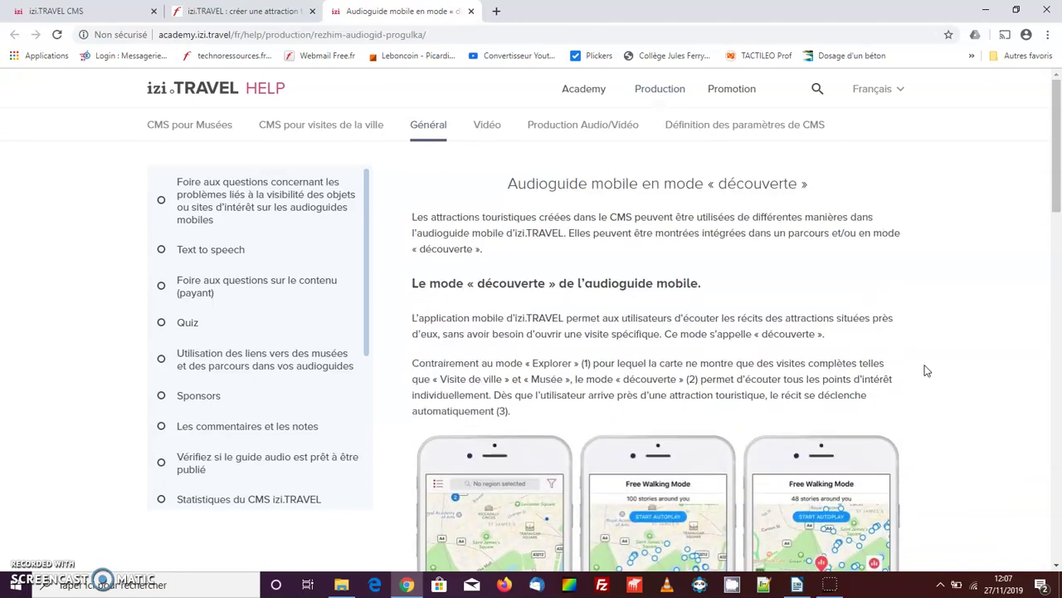
scroll(927, 370, "down", 5)
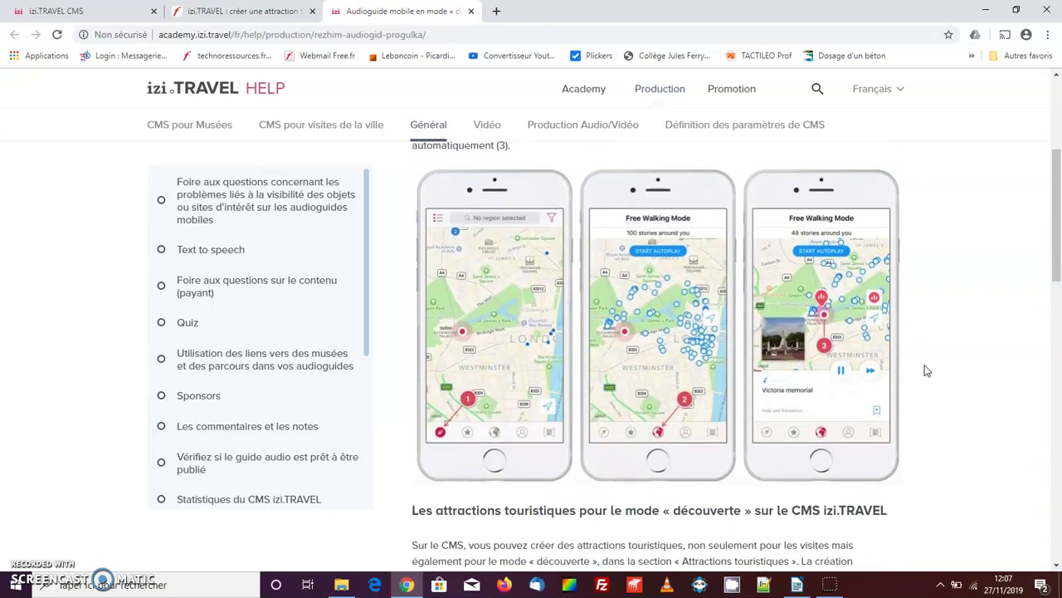
scroll(928, 370, "down", 2)
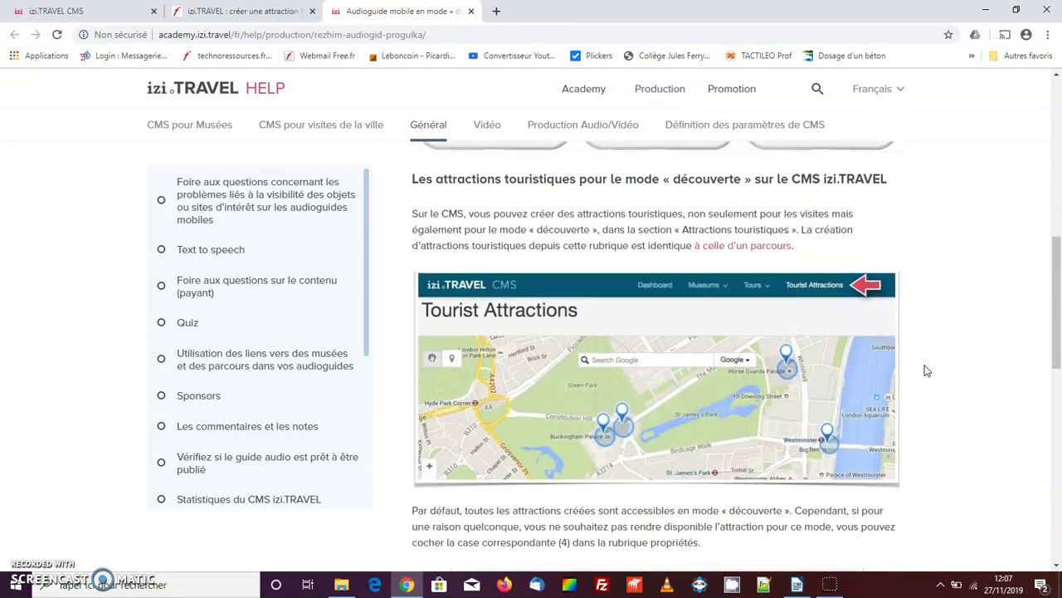
scroll(927, 370, "up", 7)
Step: Switch back to the izi.TRAVEL CMS, view the French story of "Monument Potez 63-11 à Thoix", and return to the dashboard
left_click(98, 12)
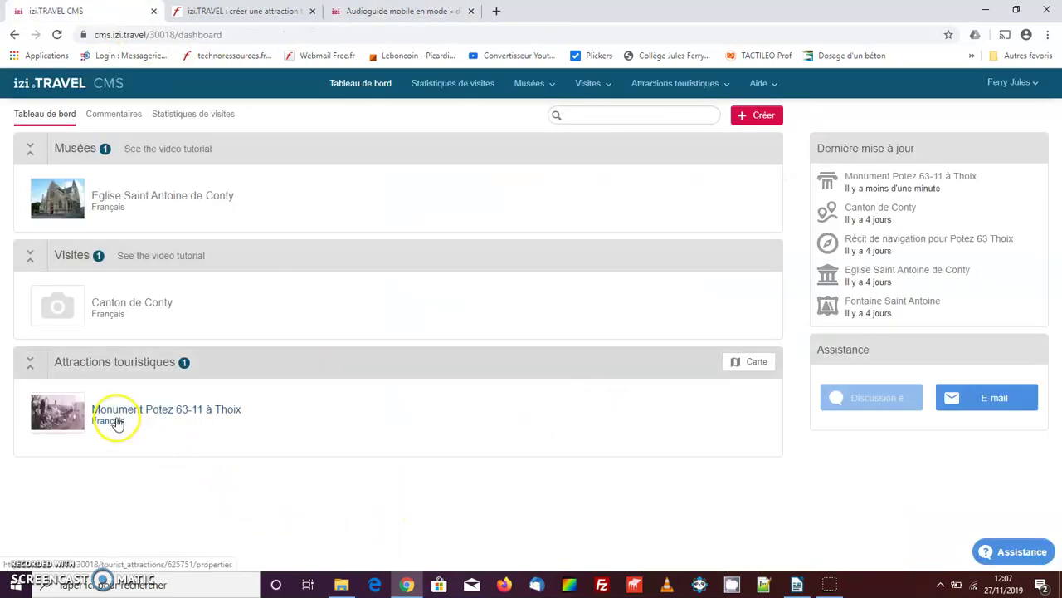
left_click(123, 415)
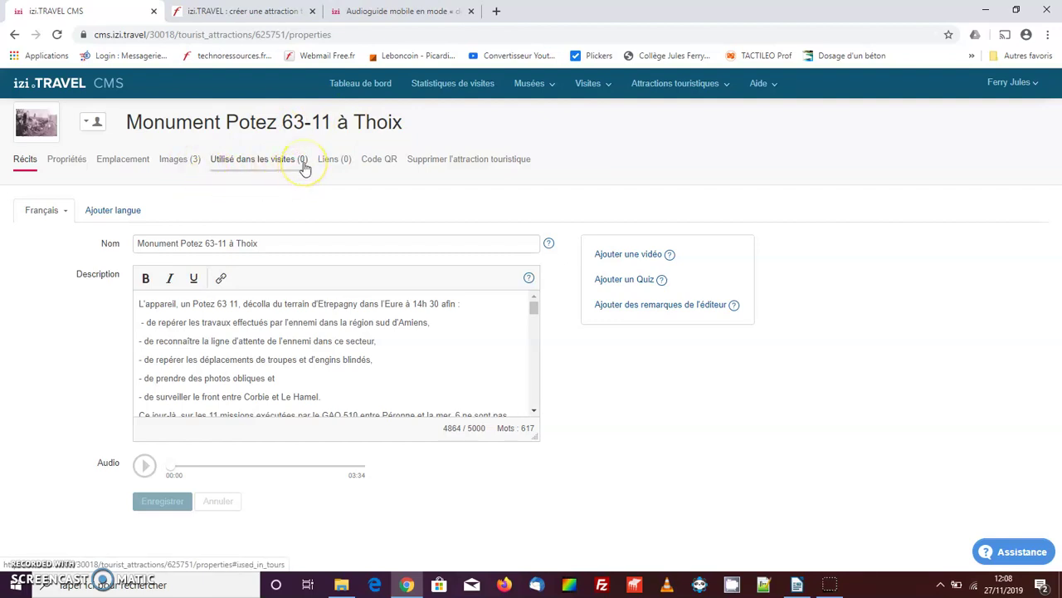
left_click(365, 83)
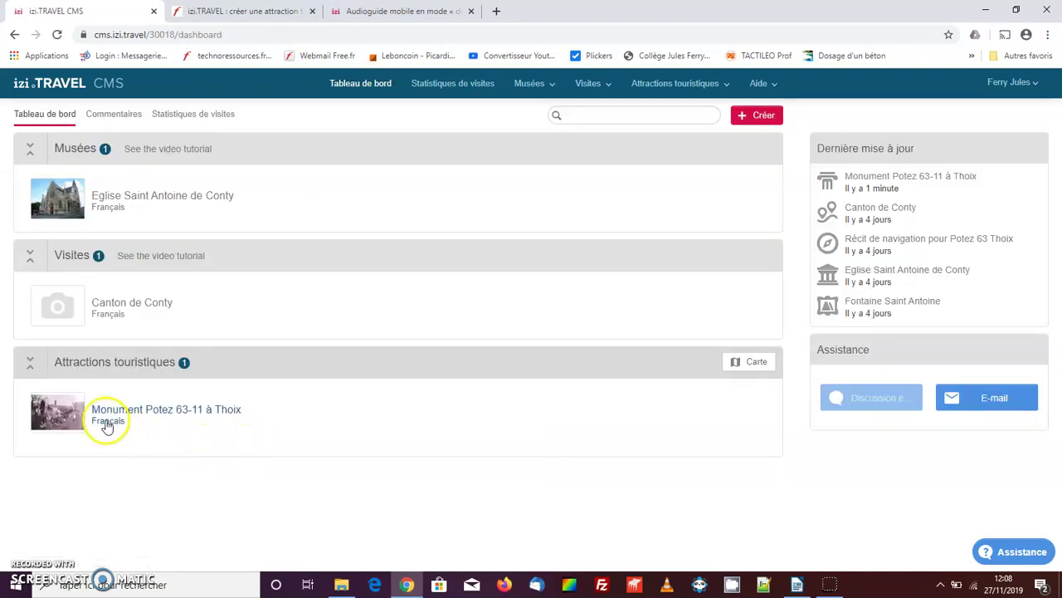